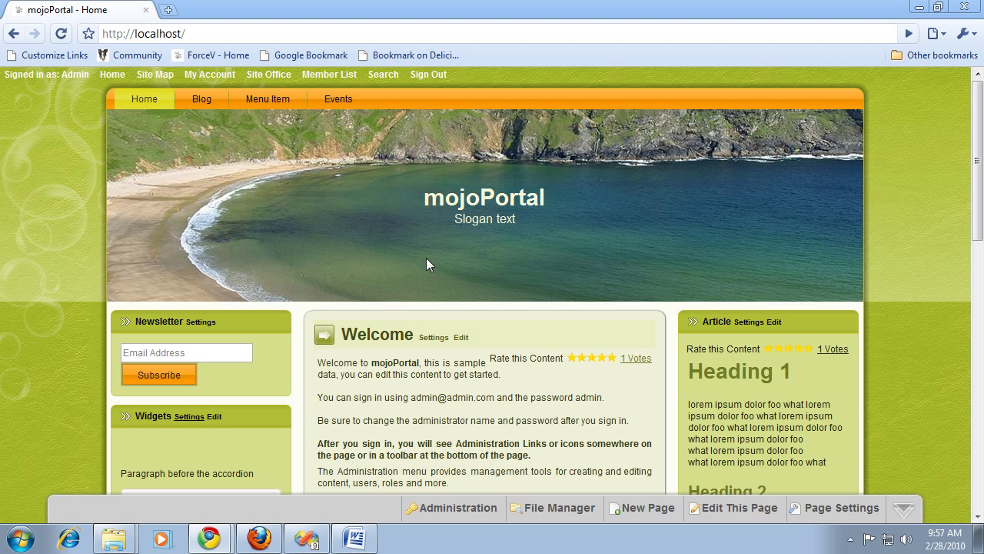
- Start a new site in the administration site settings and set its title to "Site 2"
{"action": "left_click", "coordinate": [459, 508]}
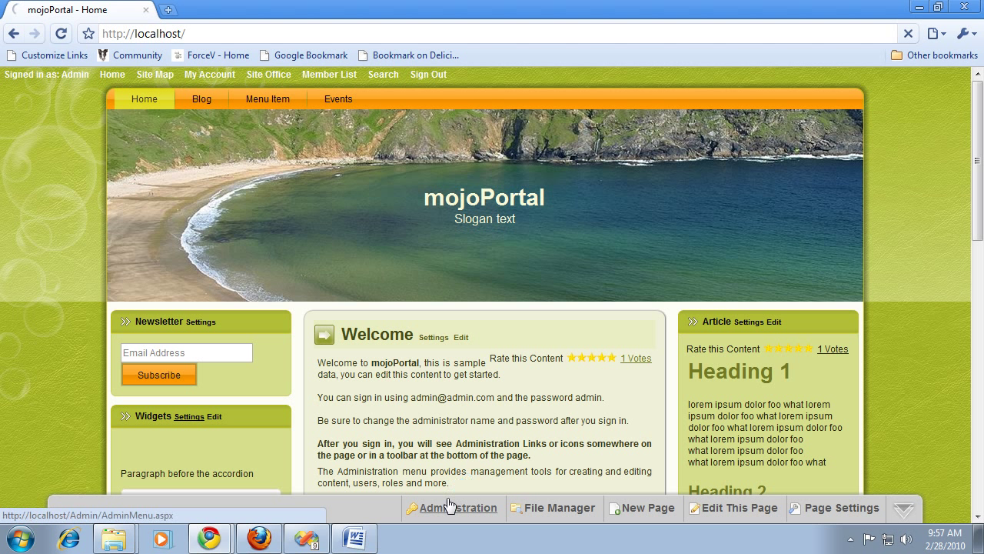
{"action": "left_click", "coordinate": [189, 390]}
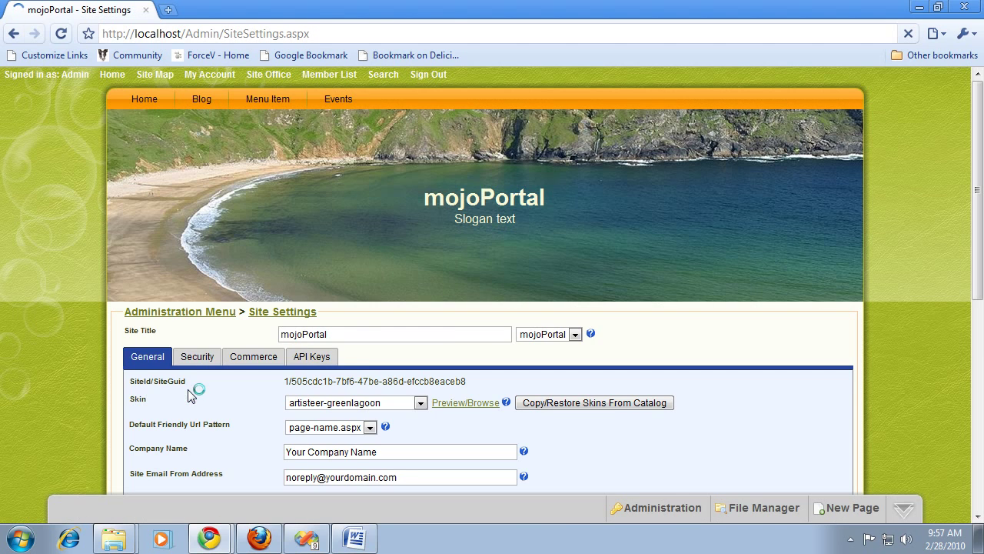
{"action": "left_click", "coordinate": [569, 336]}
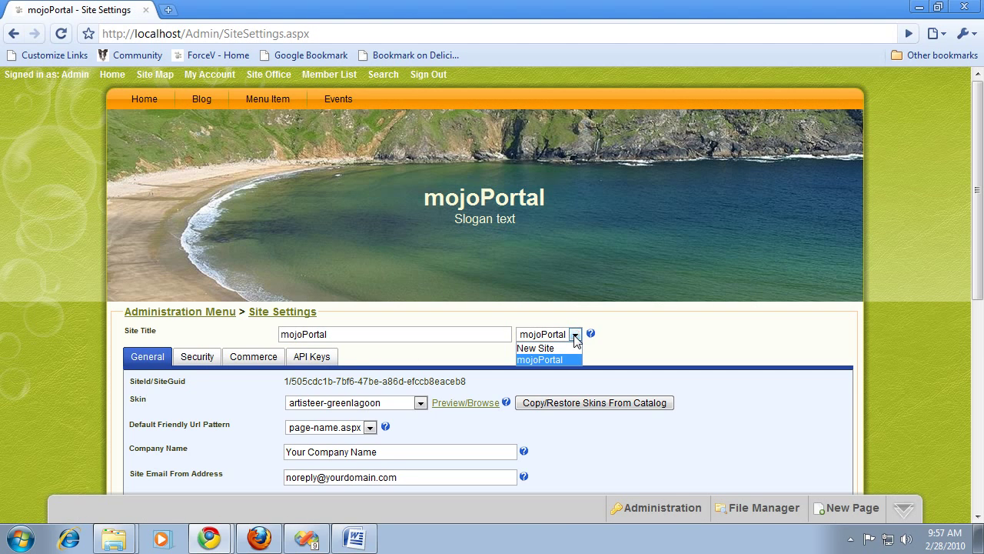
{"action": "left_click", "coordinate": [548, 348]}
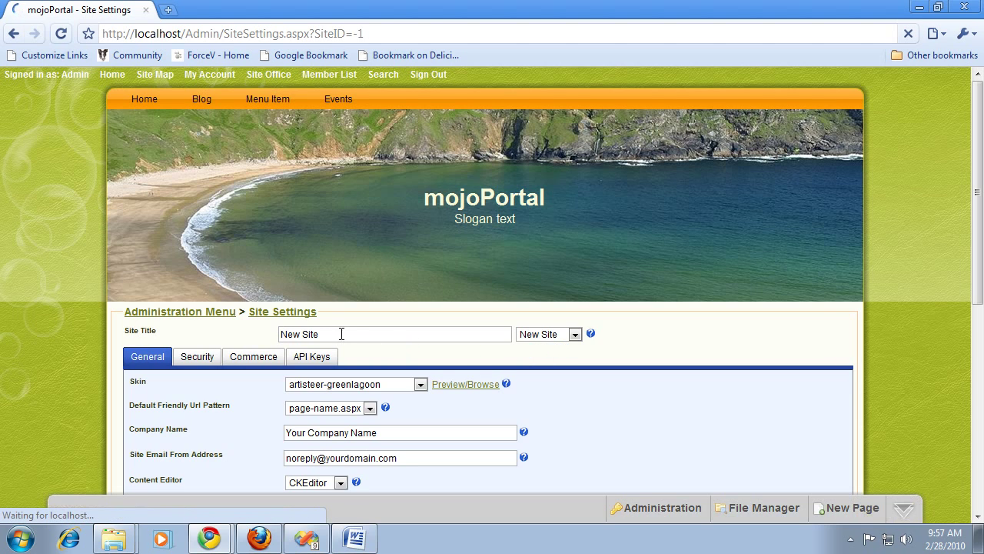
{"action": "left_click_drag", "start_coordinate": [340, 334], "coordinate": [240, 334]}
{"action": "type", "text": "S"}
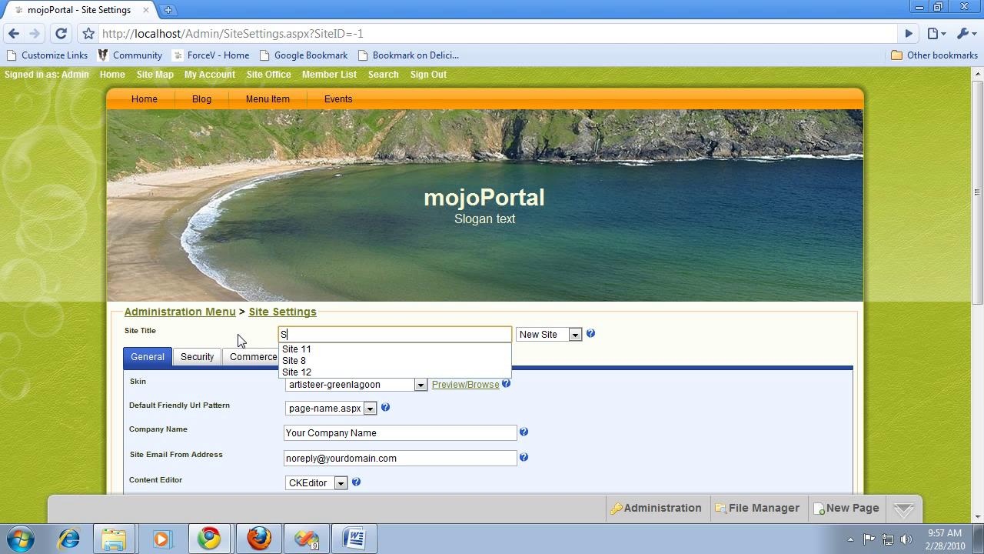
{"action": "type", "text": "ite 2"}
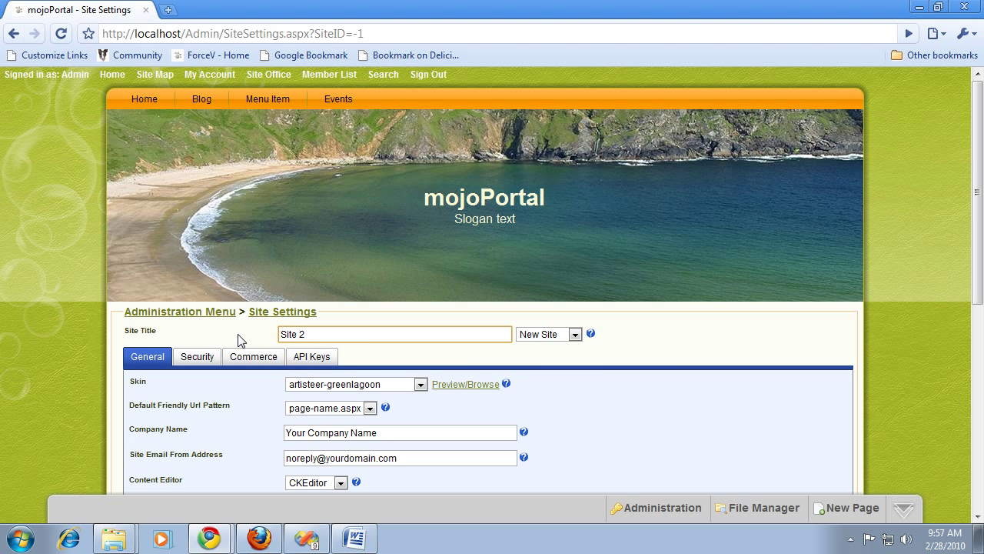
- Set the new site's skin to artisteer-swirly1 and create the site
{"action": "middle_click", "coordinate": [666, 367]}
{"action": "scroll", "coordinate": [668, 368], "scroll_direction": "down", "scroll_amount": 3}
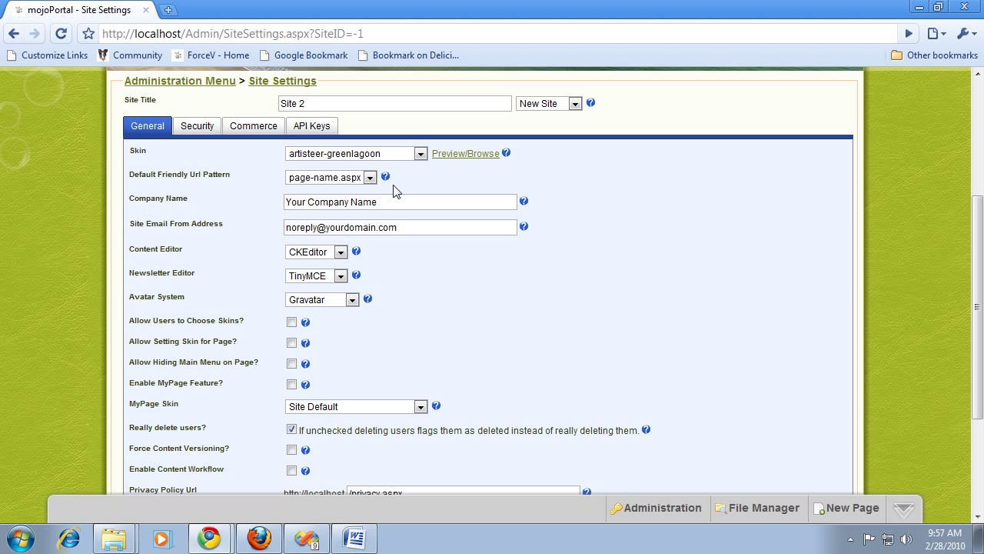
{"action": "left_click", "coordinate": [421, 155]}
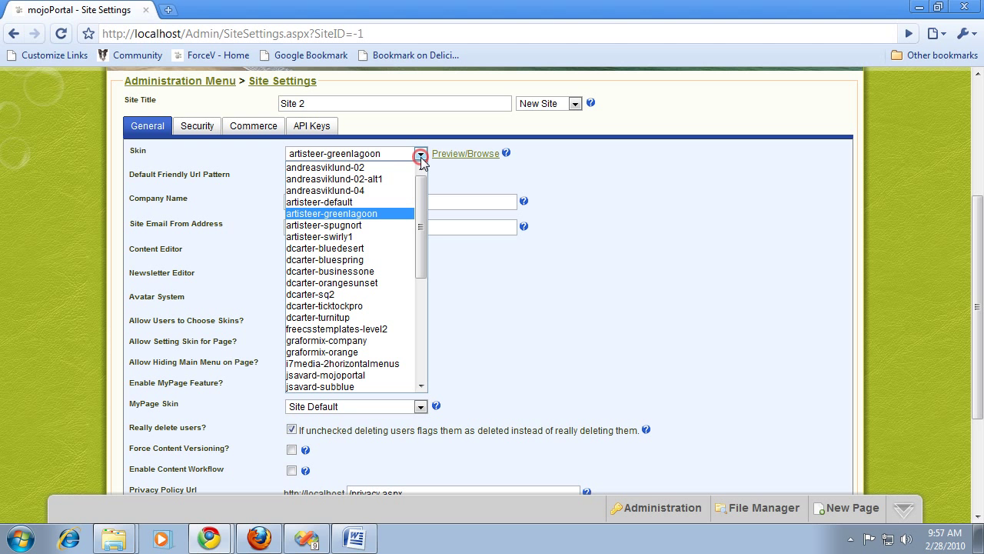
{"action": "left_click", "coordinate": [349, 236]}
{"action": "left_click", "coordinate": [480, 305]}
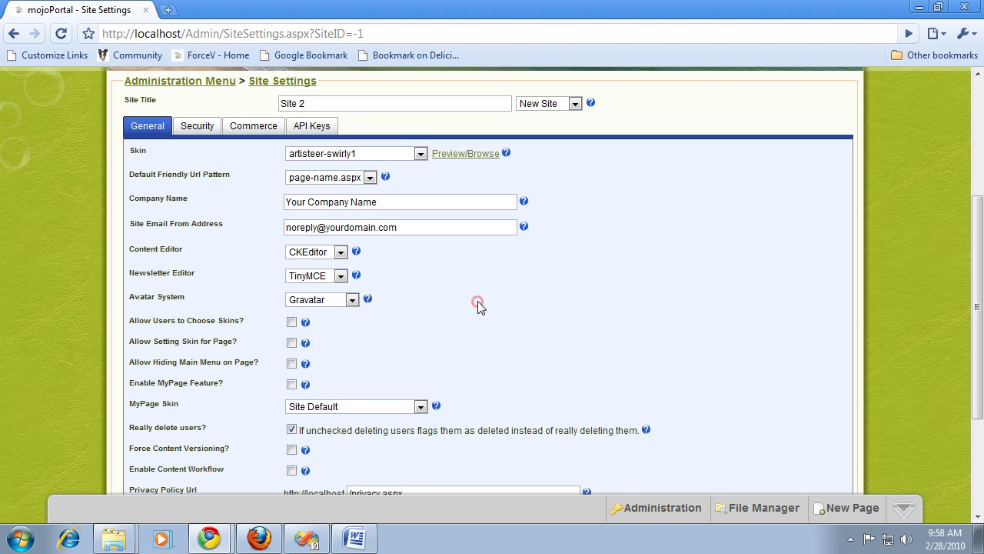
{"action": "scroll", "coordinate": [481, 306], "scroll_direction": "down", "scroll_amount": 2}
{"action": "left_click", "coordinate": [314, 418]}
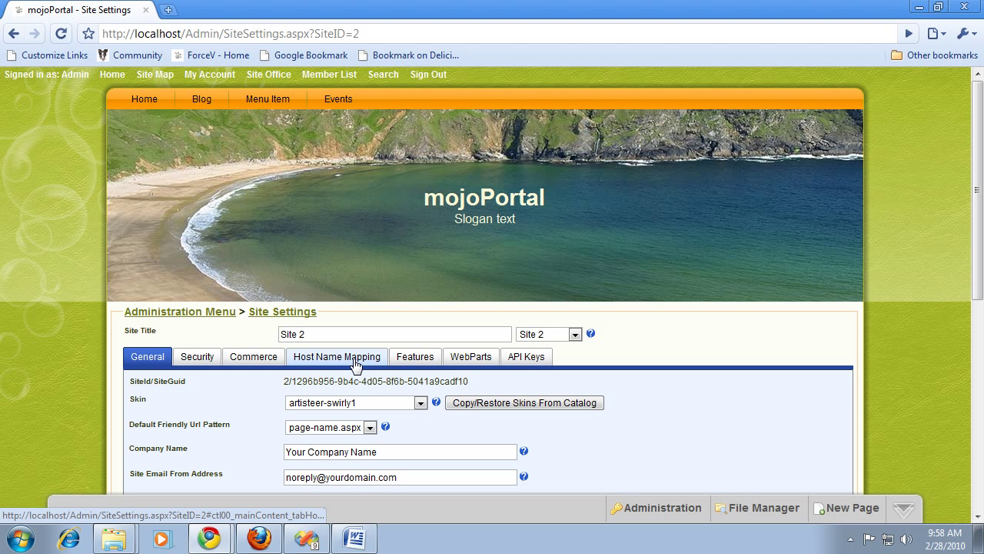
- Add all available features, from Blog through Web Part, to Site 2's selected features
{"action": "left_click", "coordinate": [408, 360]}
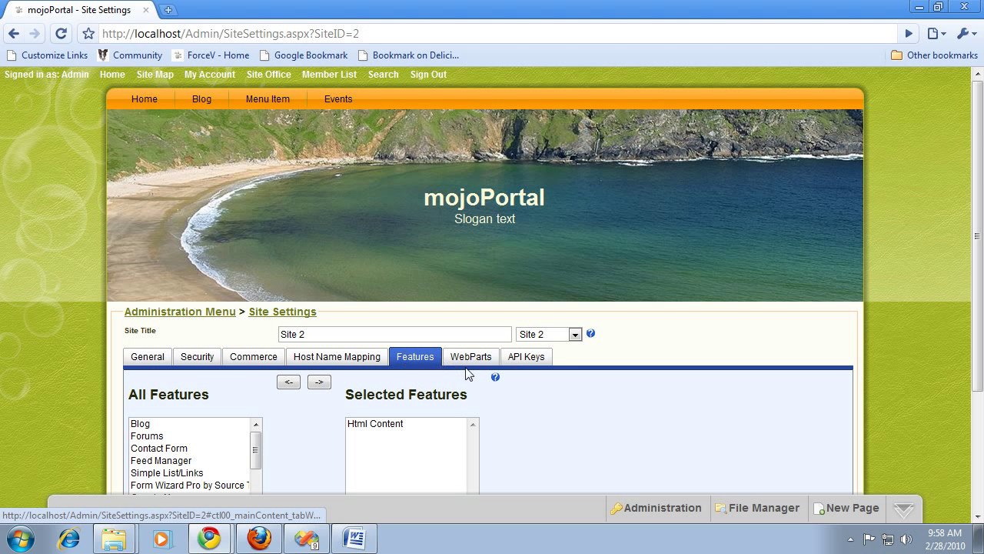
{"action": "scroll", "coordinate": [470, 374], "scroll_direction": "down", "scroll_amount": 3}
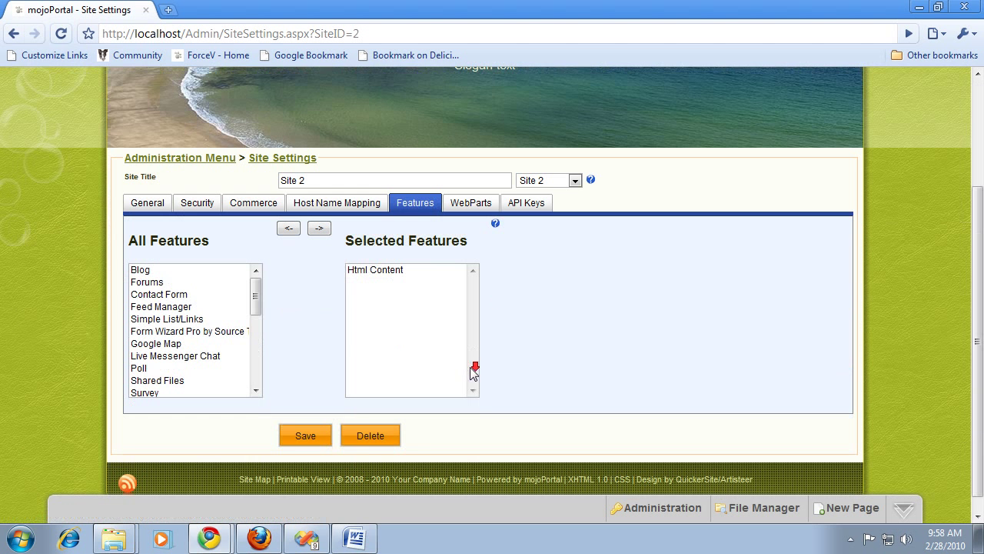
{"action": "left_click", "coordinate": [145, 270]}
{"action": "scroll", "coordinate": [171, 341], "scroll_direction": "down", "scroll_amount": 5}
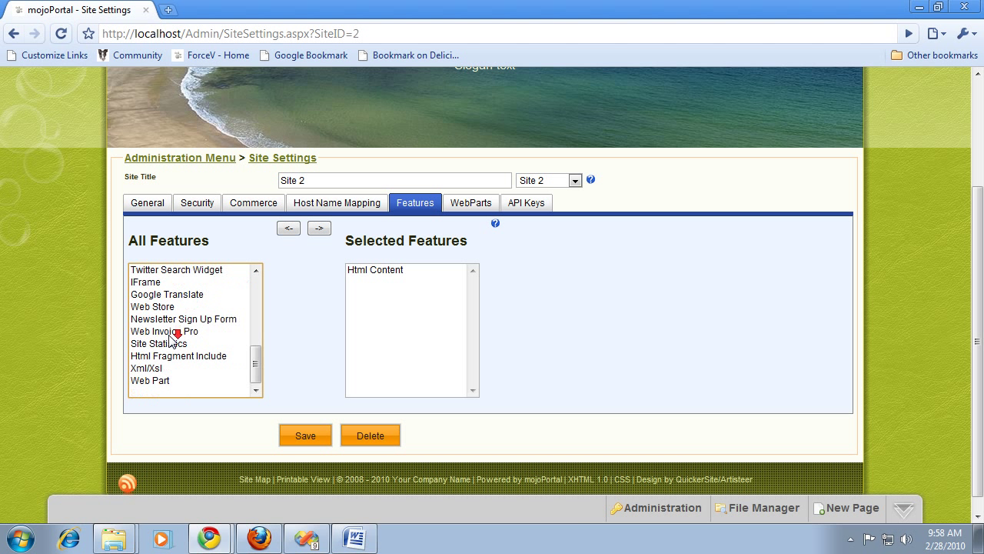
{"action": "left_click", "coordinate": [159, 379], "text": "shift"}
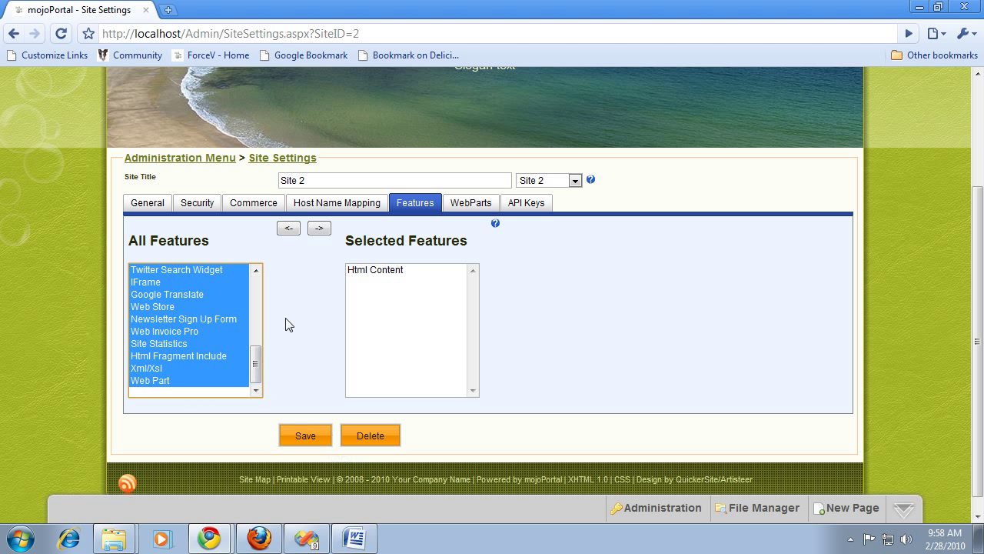
{"action": "left_click", "coordinate": [319, 228]}
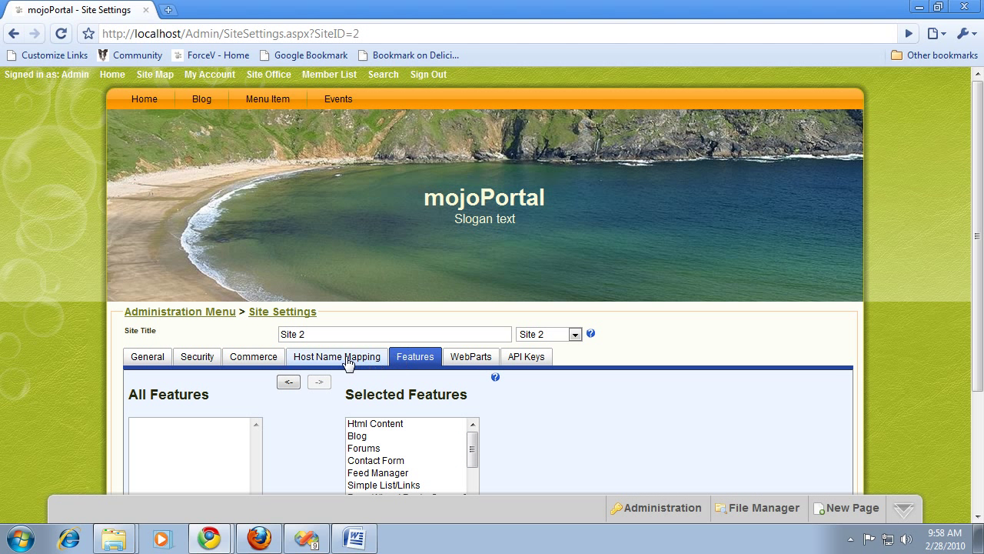
{"action": "left_click", "coordinate": [338, 357]}
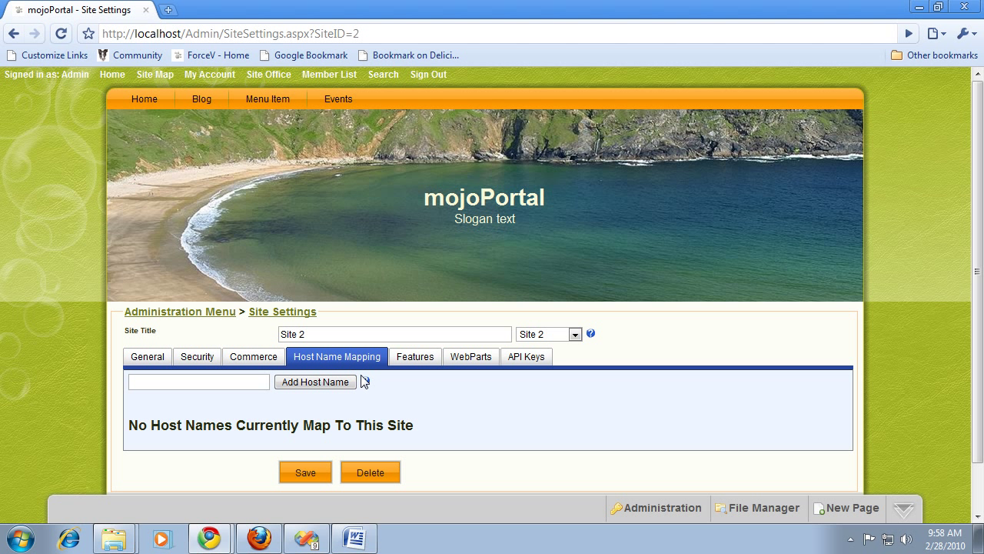
{"action": "left_click", "coordinate": [182, 382]}
{"action": "type", "text": "www"}
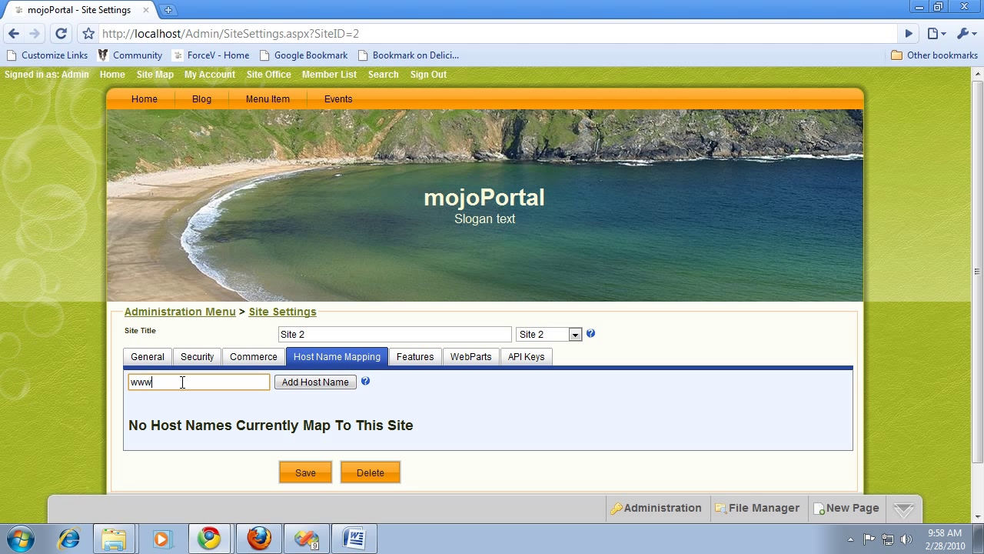
{"action": "type", "text": ".cheesburger.com"}
{"action": "left_click", "coordinate": [316, 382]}
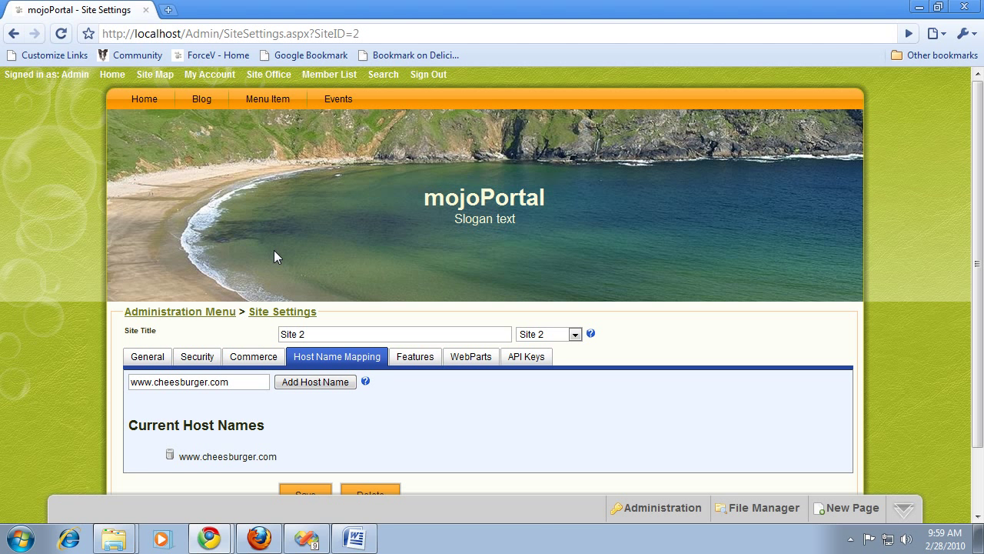
{"action": "key", "text": "ctrl+t"}
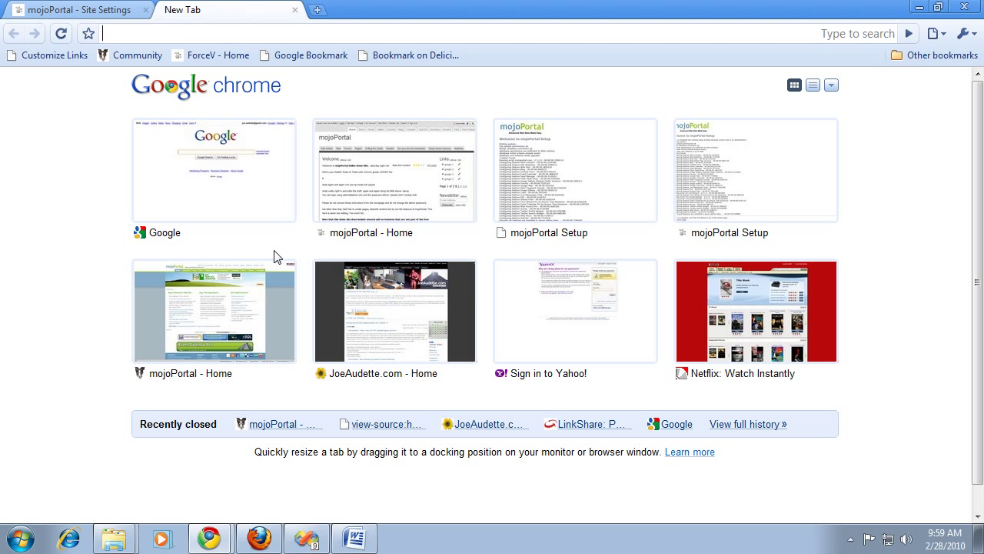
{"action": "type", "text": "http://"}
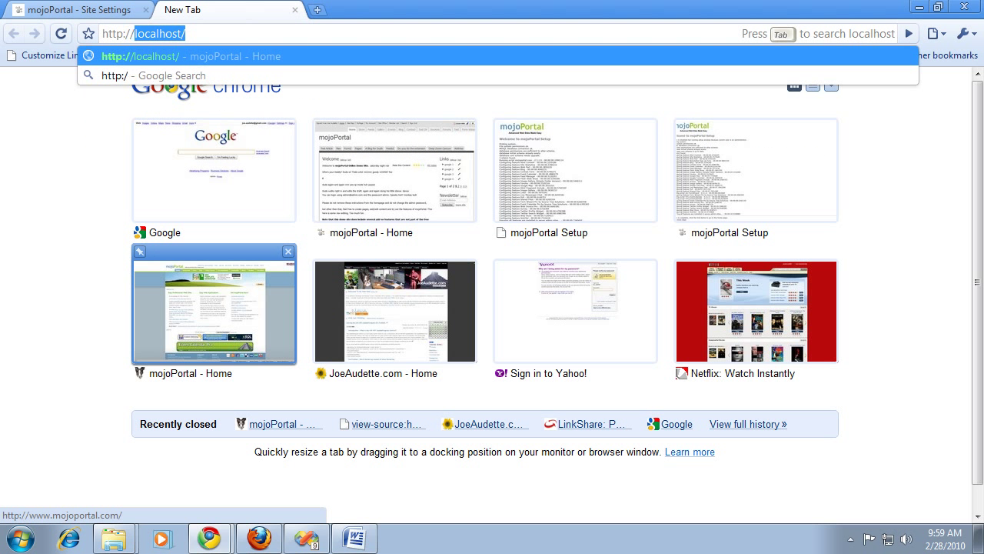
{"action": "type", "text": "www.cheesb"}
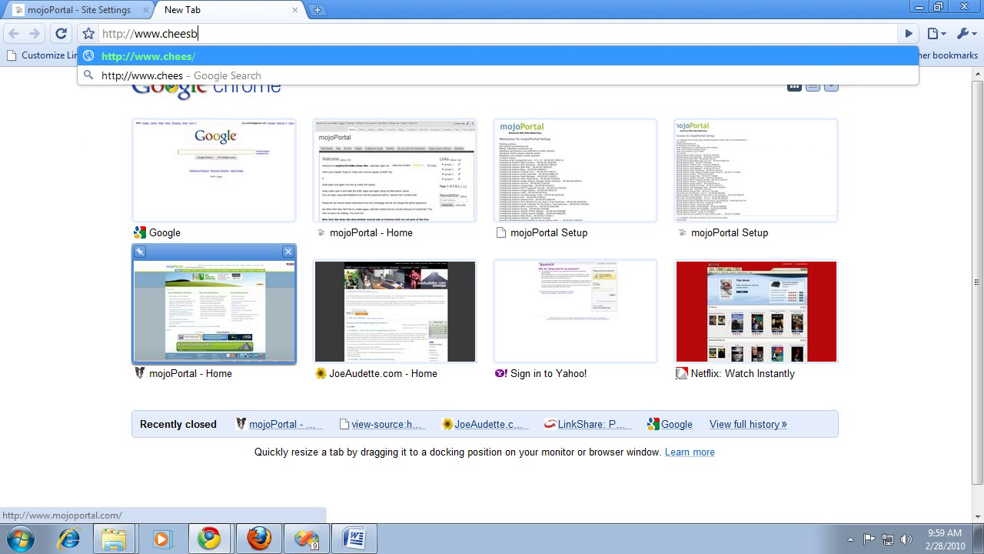
{"action": "type", "text": "urger.com"}
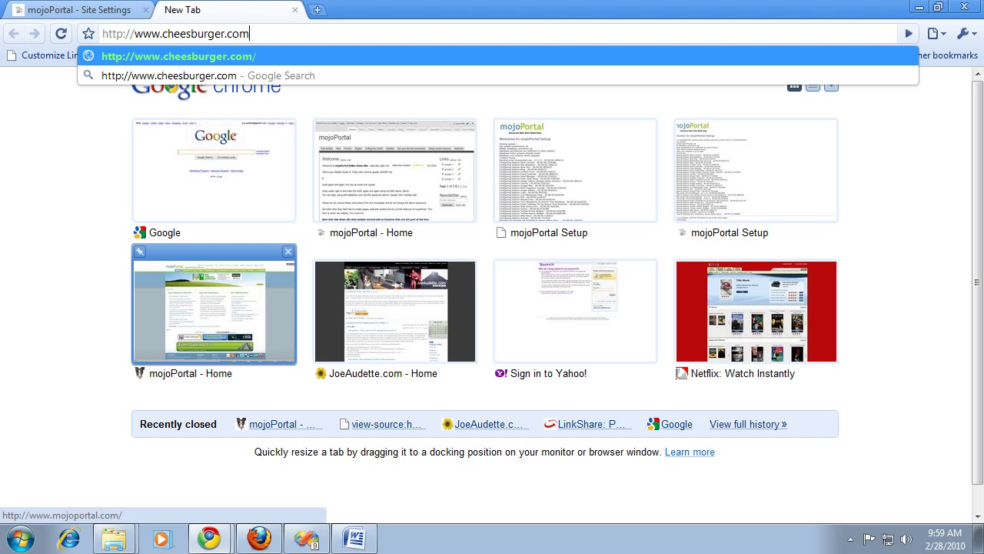
{"action": "key", "text": "Return"}
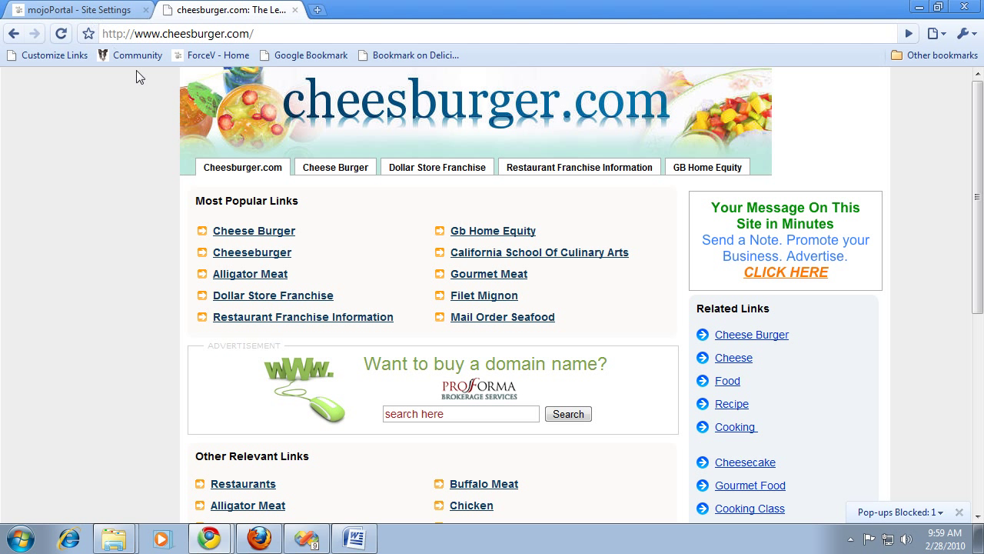
{"action": "left_click", "coordinate": [111, 11]}
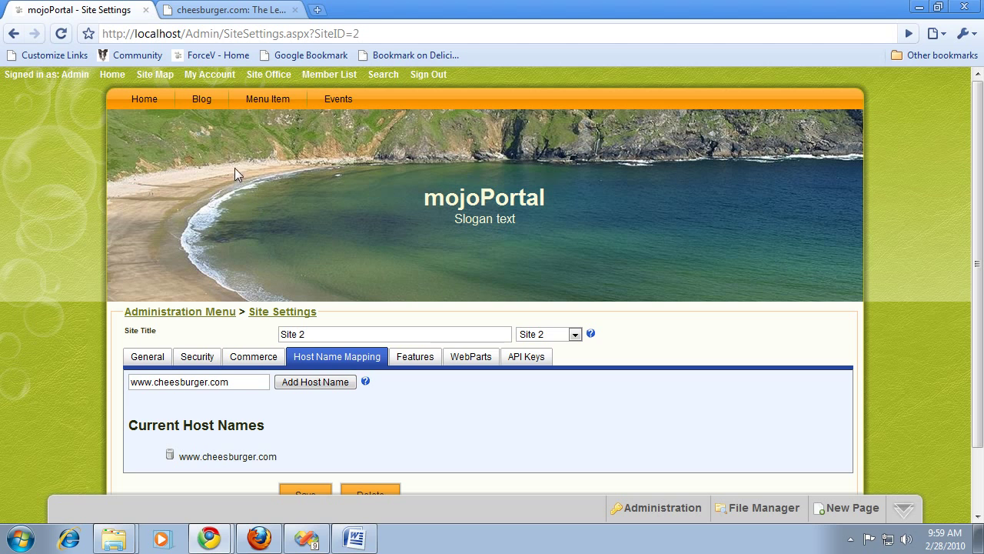
{"action": "left_click", "coordinate": [141, 100]}
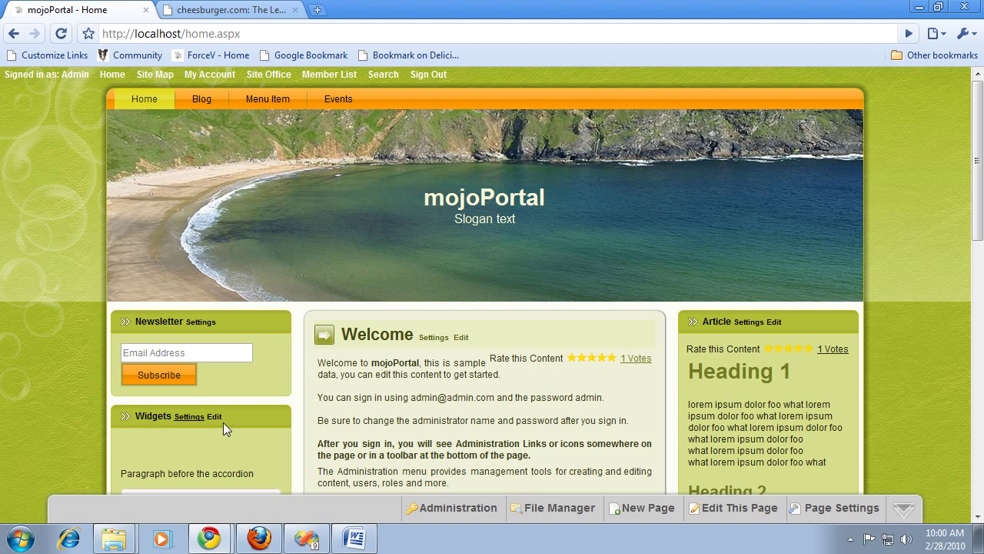
- Launch Notepad with administrator rights and allow it to make changes to the computer
{"action": "left_click", "coordinate": [21, 543]}
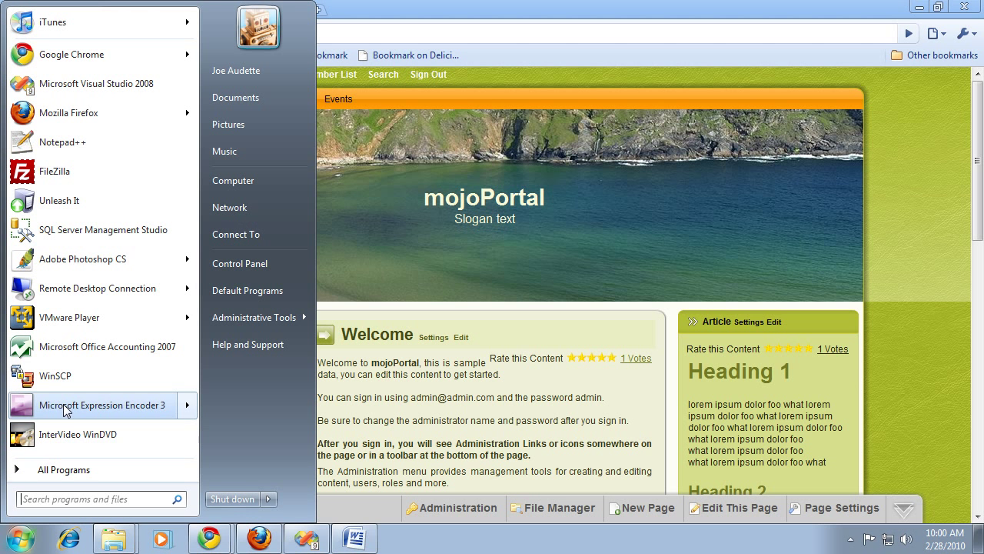
{"action": "left_click", "coordinate": [69, 470]}
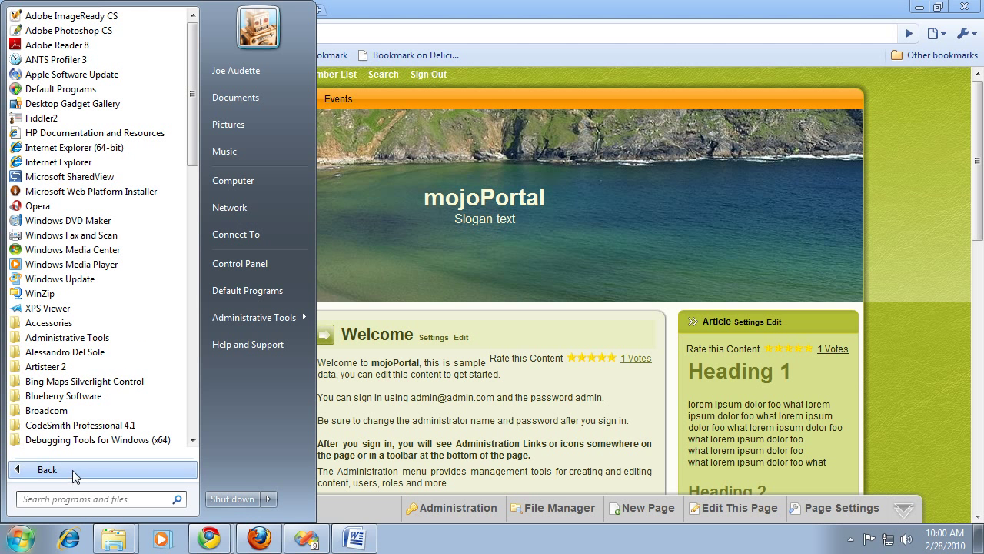
{"action": "left_click", "coordinate": [66, 323]}
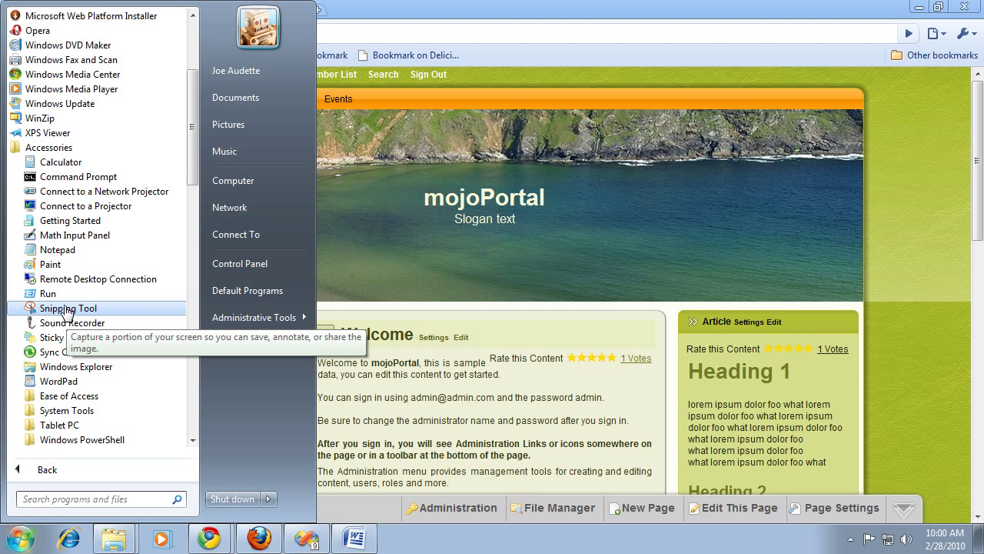
{"action": "right_click", "coordinate": [52, 250]}
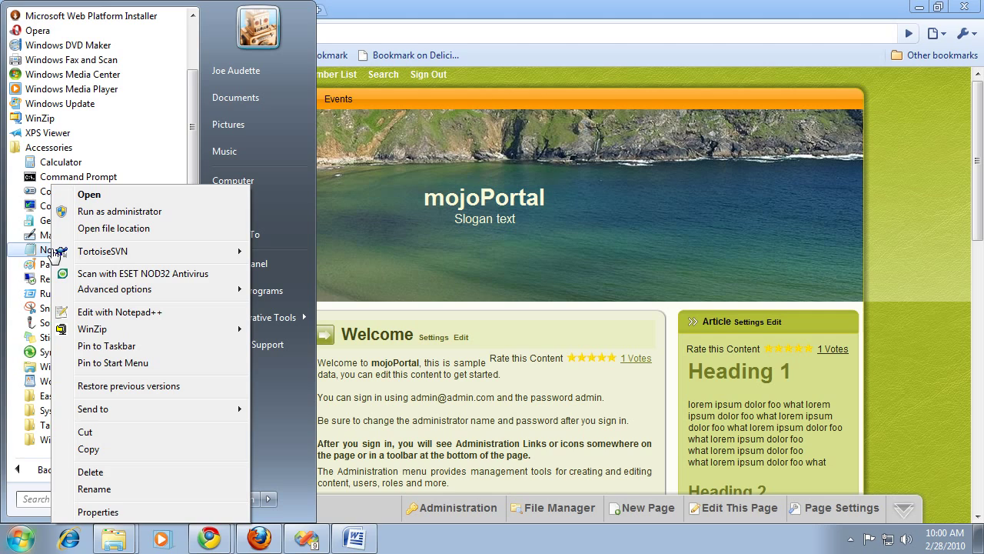
{"action": "left_click", "coordinate": [98, 211]}
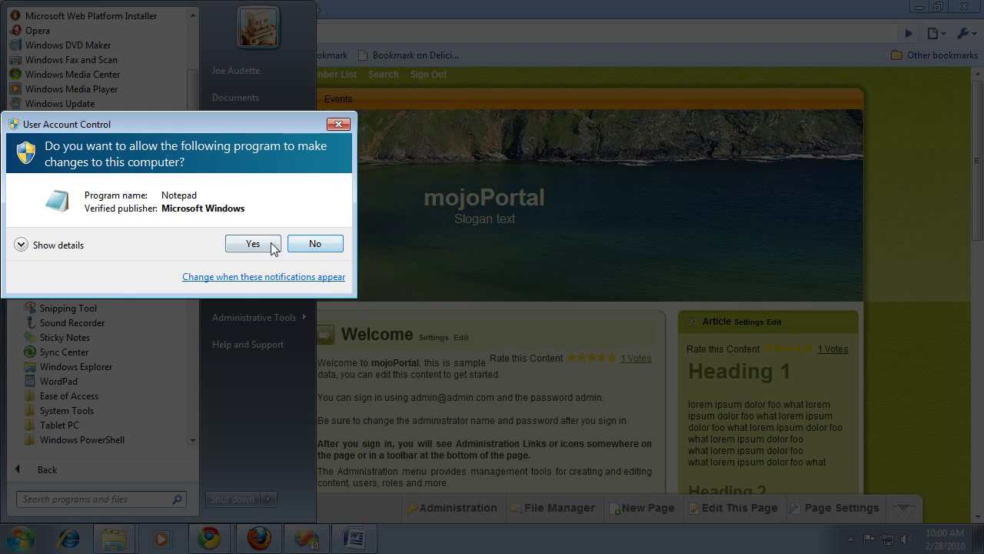
{"action": "left_click", "coordinate": [269, 245]}
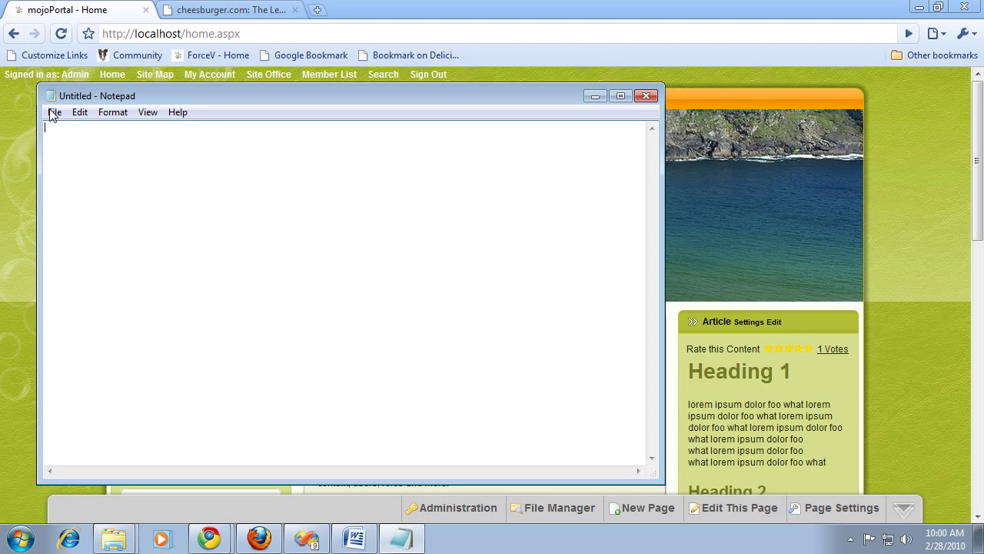
- Open the hosts file from C:\Windows\System32\drivers\etc in Notepad
{"action": "left_click", "coordinate": [54, 114]}
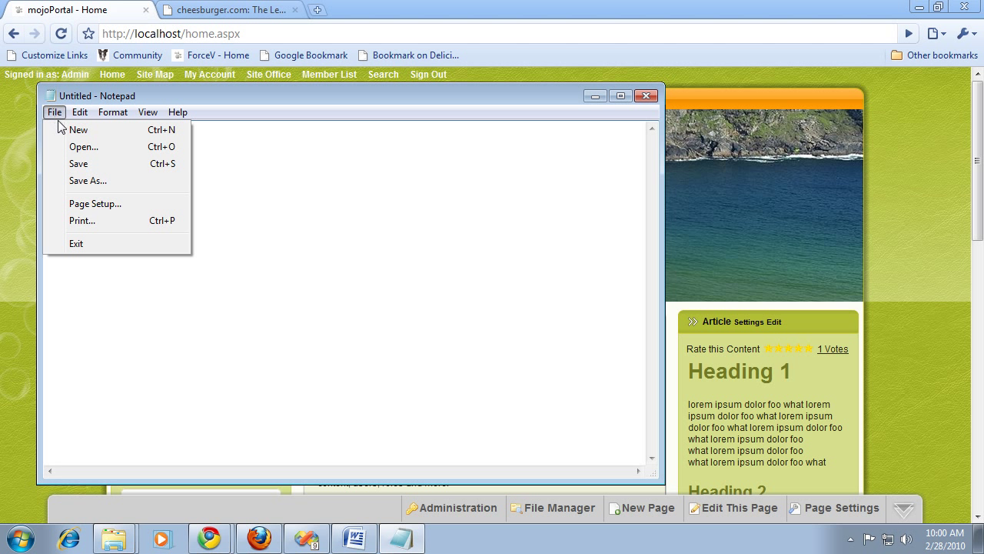
{"action": "left_click", "coordinate": [82, 147]}
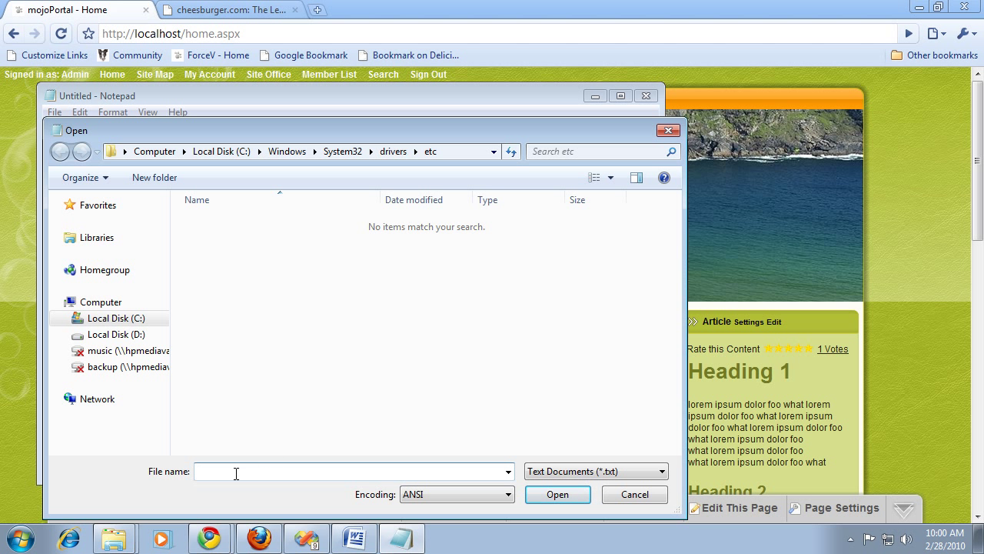
{"action": "type", "text": "hosts"}
{"action": "left_click", "coordinate": [552, 495]}
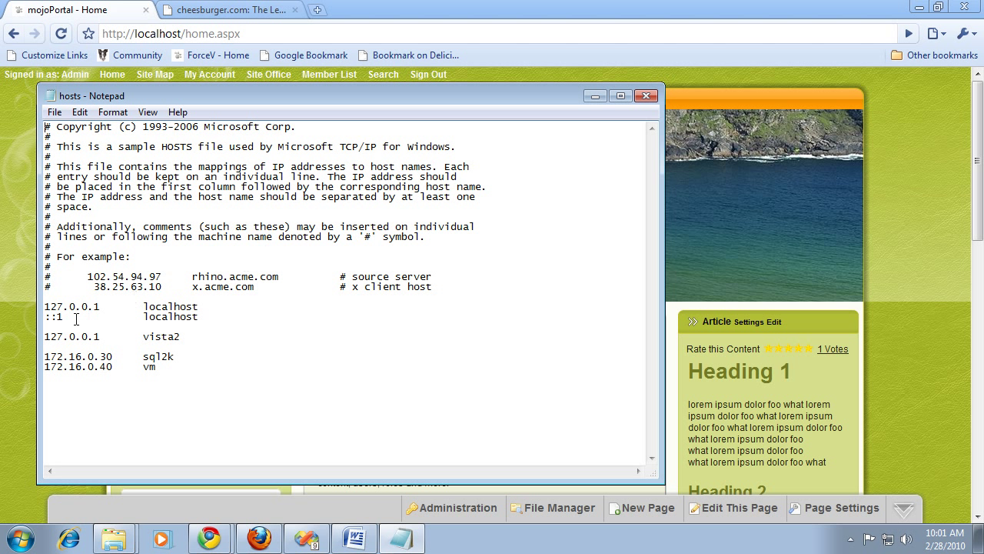
- Examine the existing IP address and host name entries in the hosts file
{"action": "left_click_drag", "start_coordinate": [46, 306], "coordinate": [108, 309]}
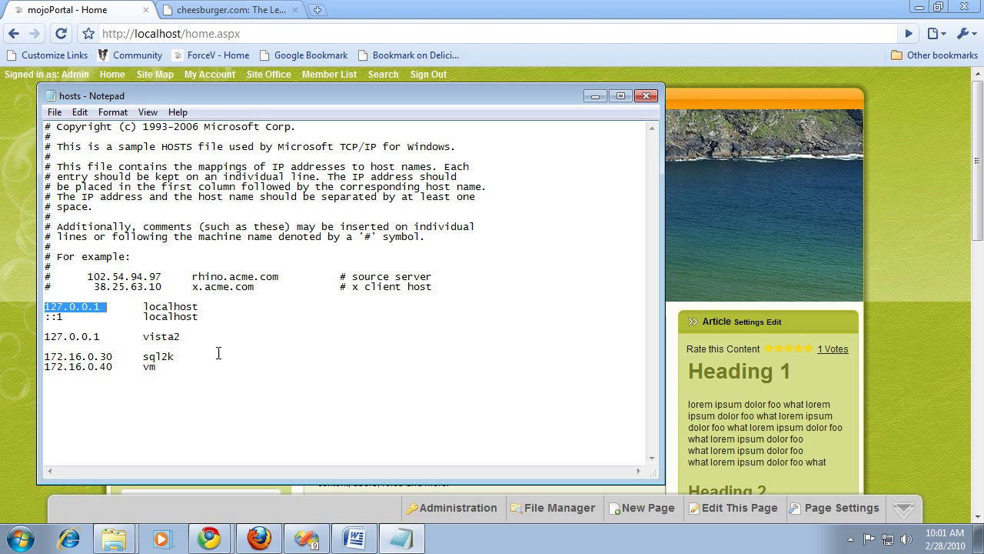
{"action": "left_click", "coordinate": [298, 323]}
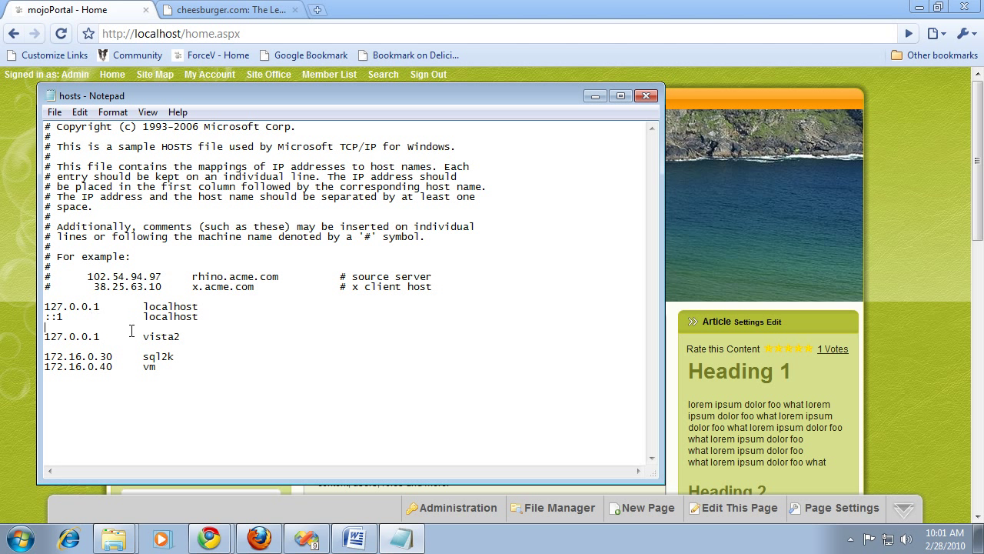
{"action": "left_click", "coordinate": [81, 317]}
{"action": "left_click_drag", "start_coordinate": [95, 308], "coordinate": [116, 334]}
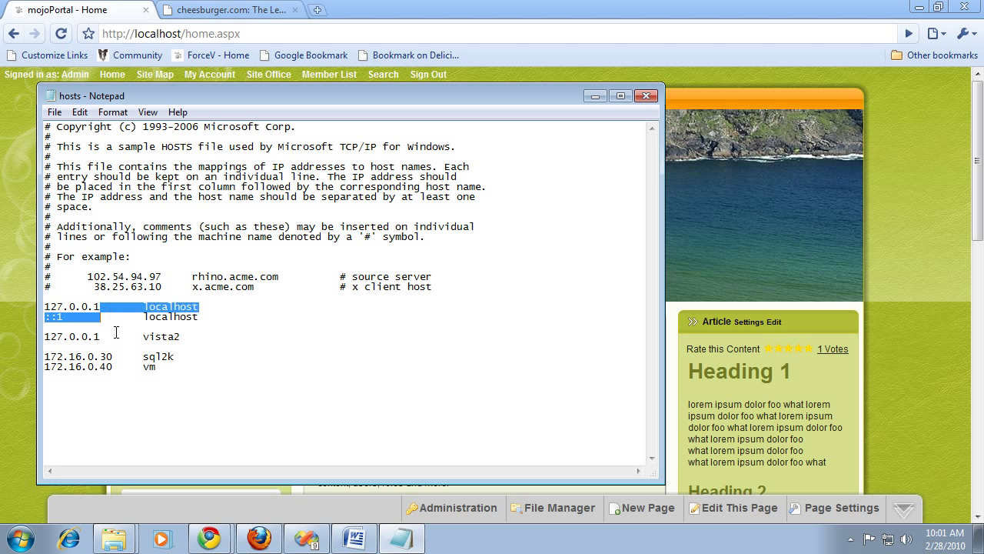
{"action": "left_click", "coordinate": [116, 336]}
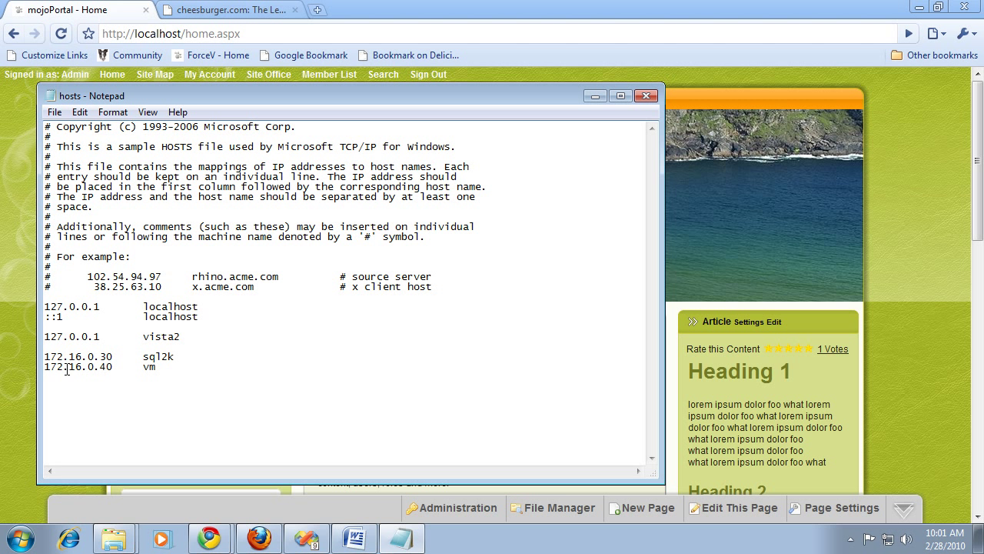
{"action": "left_click_drag", "start_coordinate": [46, 356], "coordinate": [189, 364]}
{"action": "left_click", "coordinate": [177, 359]}
{"action": "left_click", "coordinate": [205, 319]}
{"action": "key", "text": "Return"}
{"action": "key", "text": "Return"}
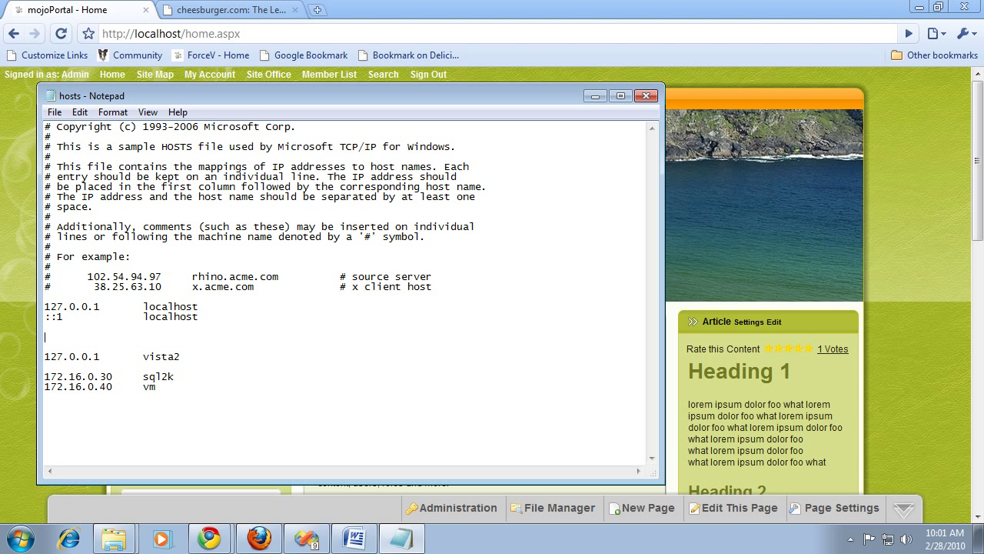
{"action": "type", "text": "127.0.0.1 www.cheesburg"}
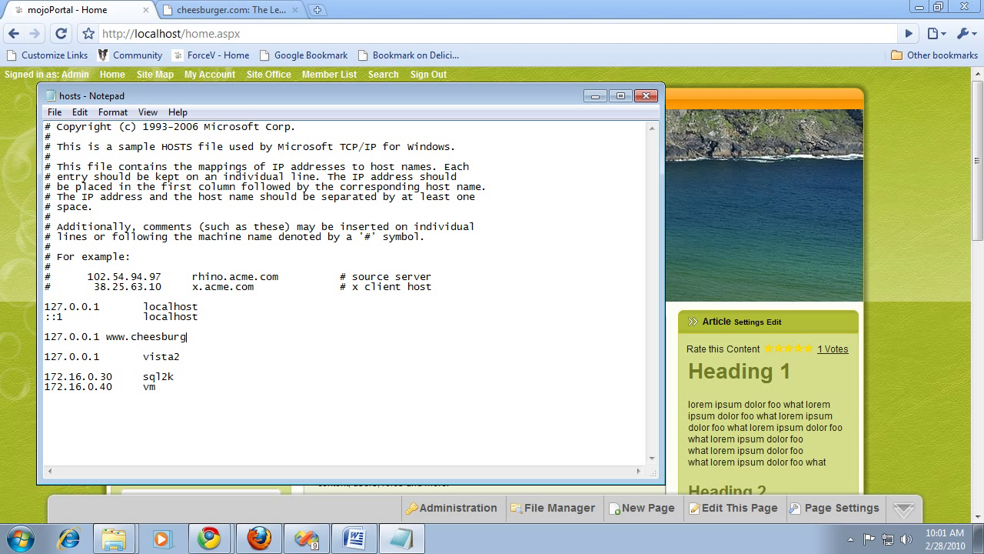
{"action": "type", "text": "er.com"}
{"action": "left_click", "coordinate": [55, 112]}
{"action": "left_click", "coordinate": [75, 163]}
{"action": "left_click", "coordinate": [223, 9]}
{"action": "left_click", "coordinate": [271, 34]}
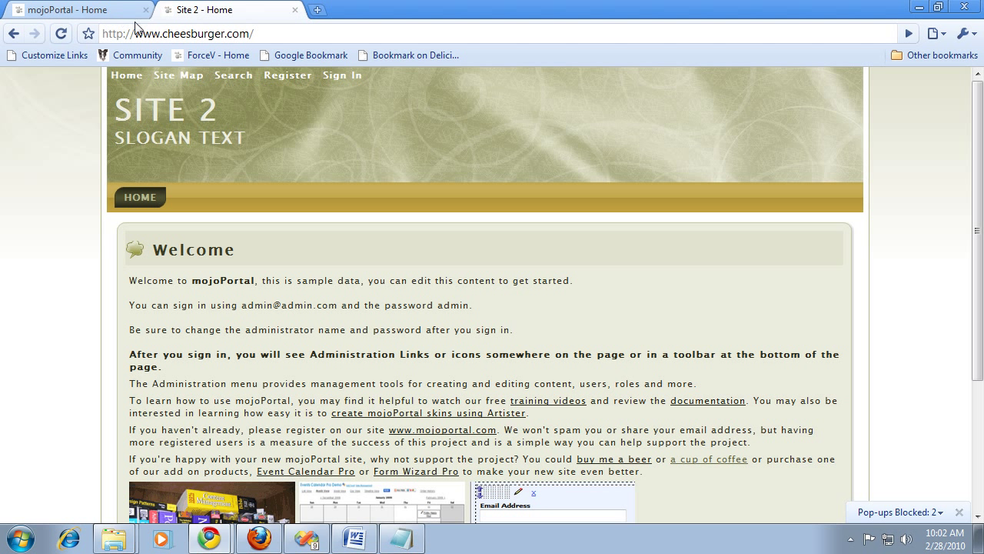
{"action": "left_click", "coordinate": [402, 538]}
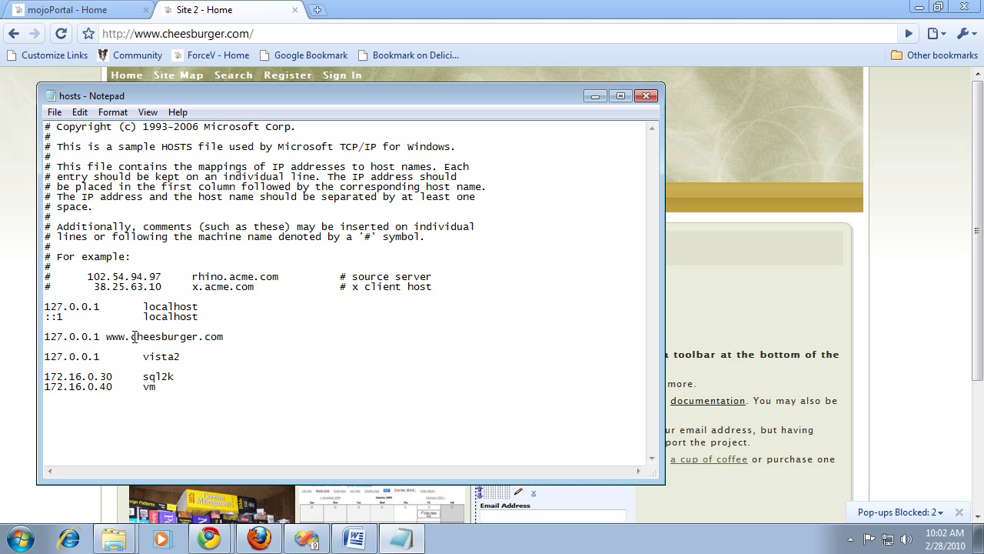
{"action": "left_click_drag", "start_coordinate": [131, 337], "coordinate": [198, 336]}
{"action": "type", "text": "google"}
{"action": "left_click", "coordinate": [54, 111]}
{"action": "left_click", "coordinate": [69, 162]}
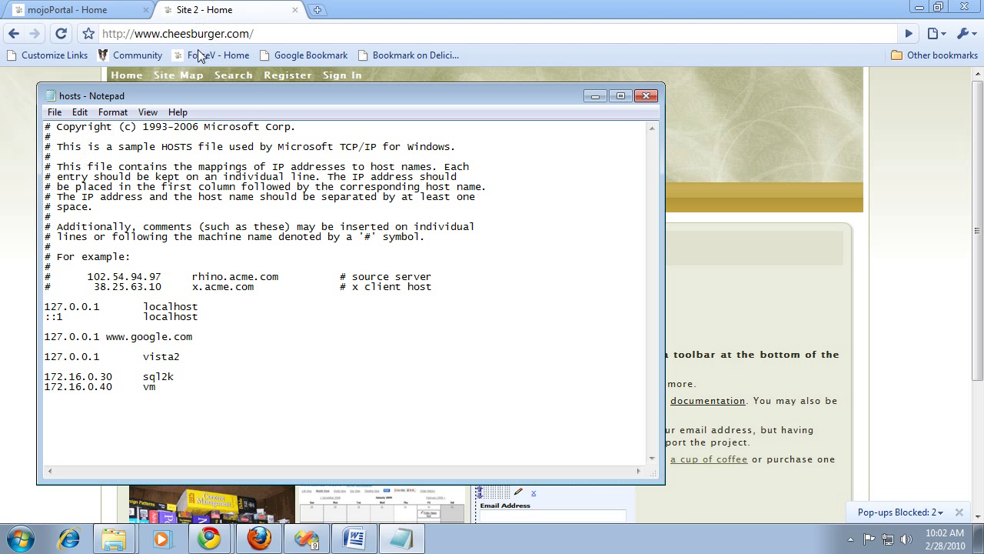
{"action": "left_click", "coordinate": [259, 34]}
{"action": "left_click", "coordinate": [163, 33]}
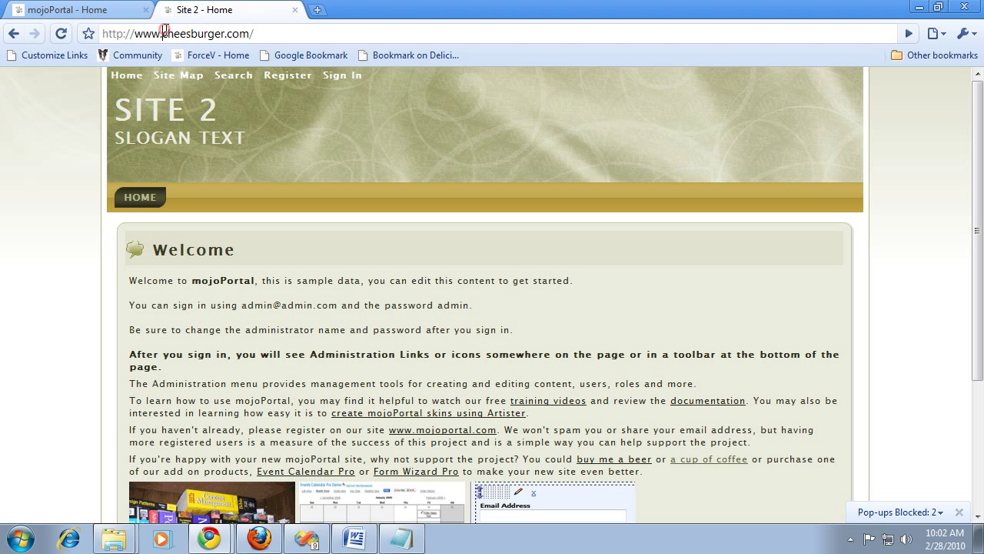
{"action": "left_click_drag", "start_coordinate": [164, 30], "coordinate": [226, 33]}
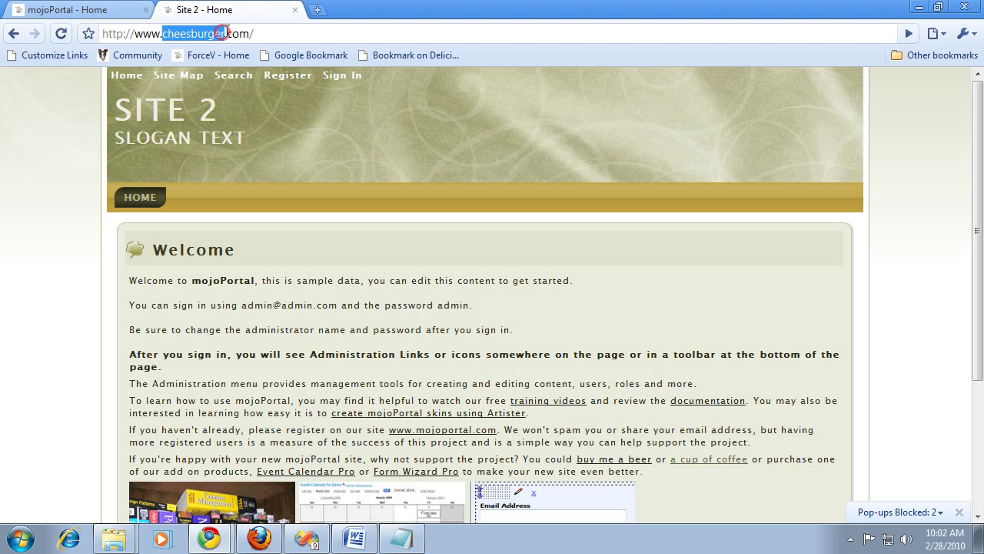
{"action": "type", "text": "google"}
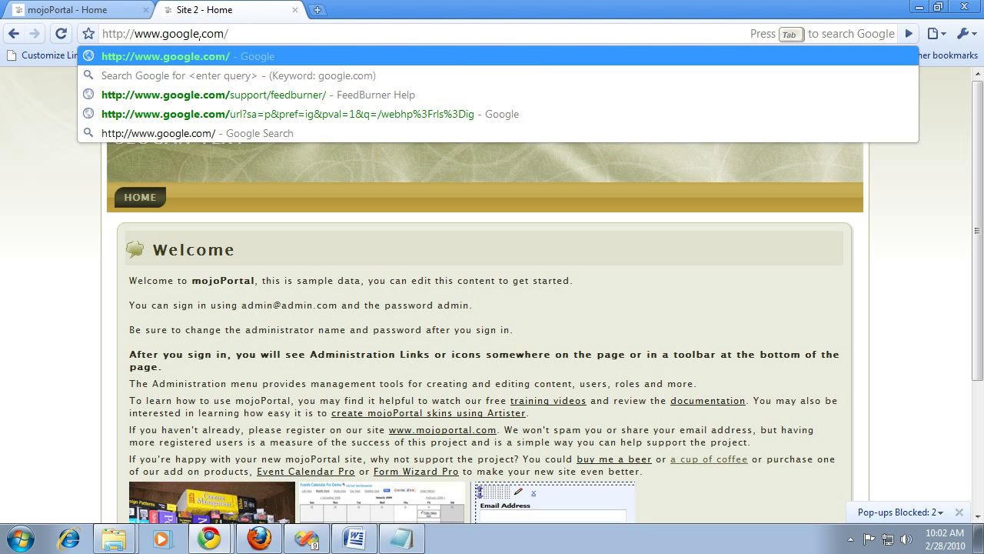
{"action": "key", "text": "Return"}
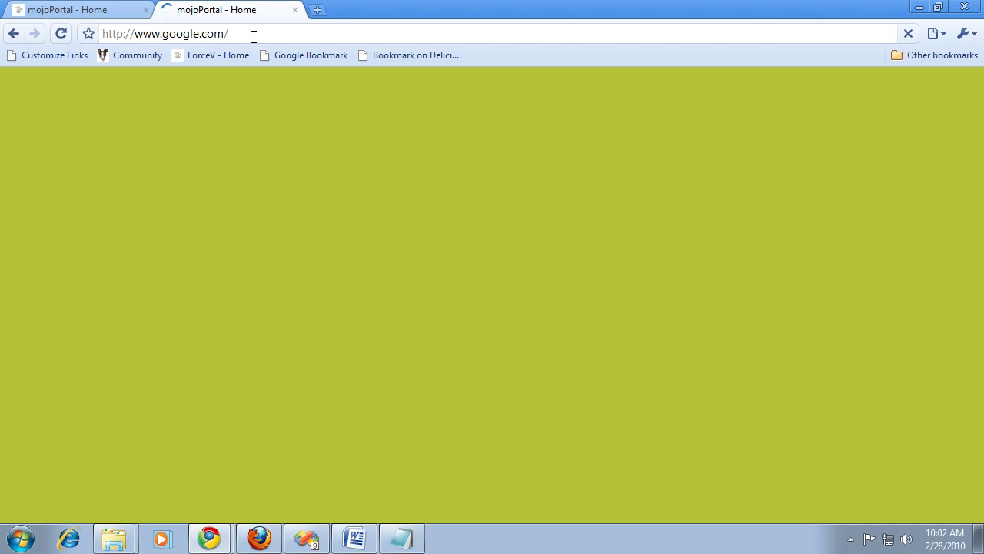
{"action": "mouse_move", "coordinate": [325, 168]}
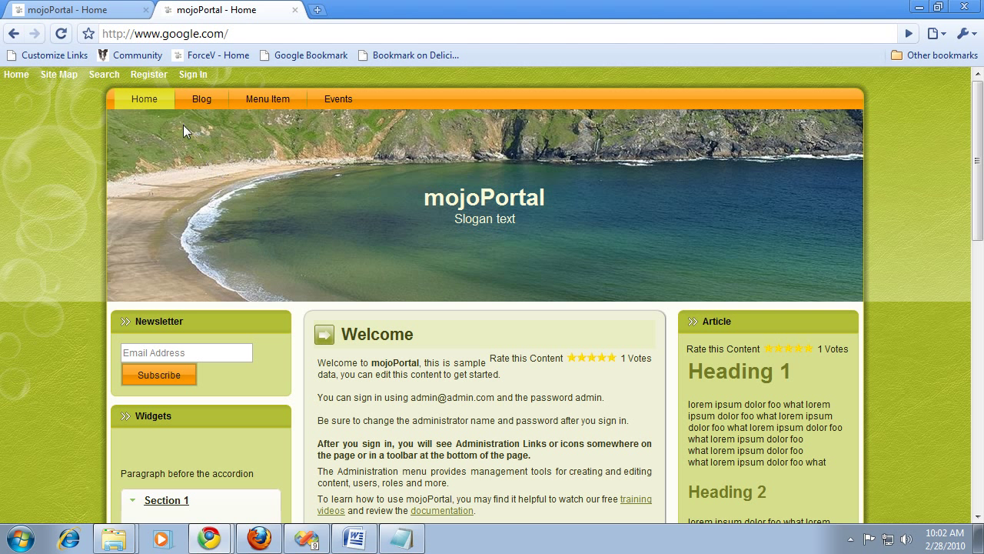
{"action": "left_click", "coordinate": [89, 17]}
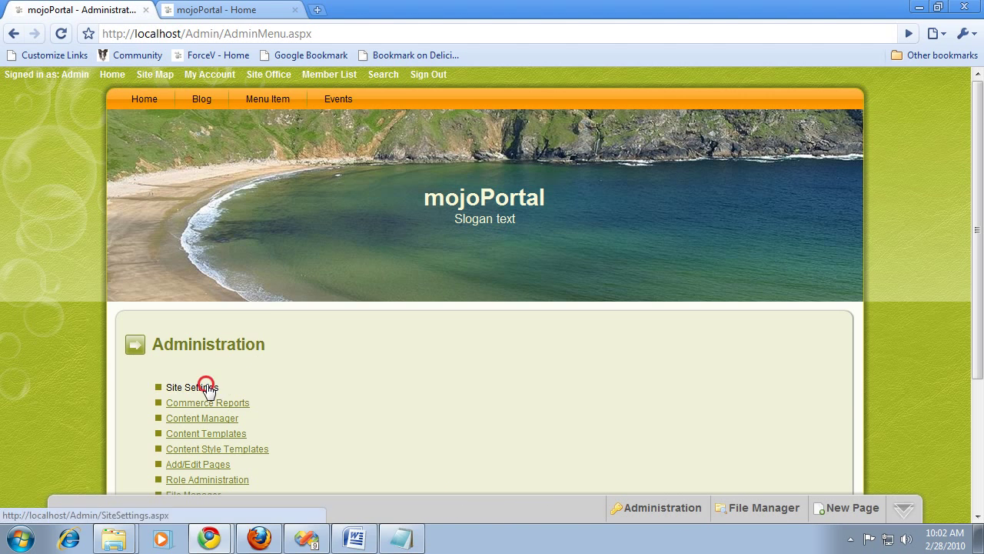
{"action": "left_click", "coordinate": [203, 387]}
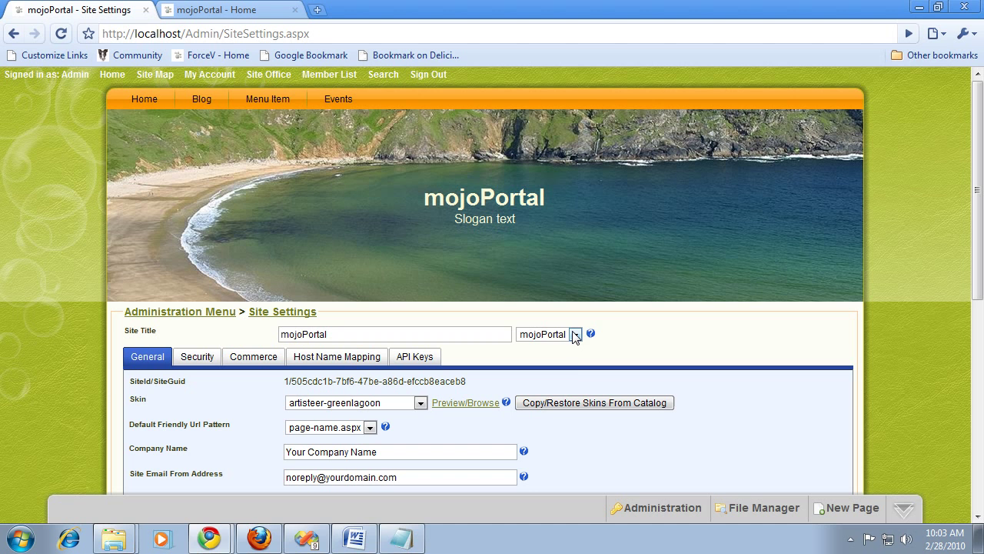
{"action": "left_click", "coordinate": [575, 334]}
{"action": "left_click", "coordinate": [543, 373]}
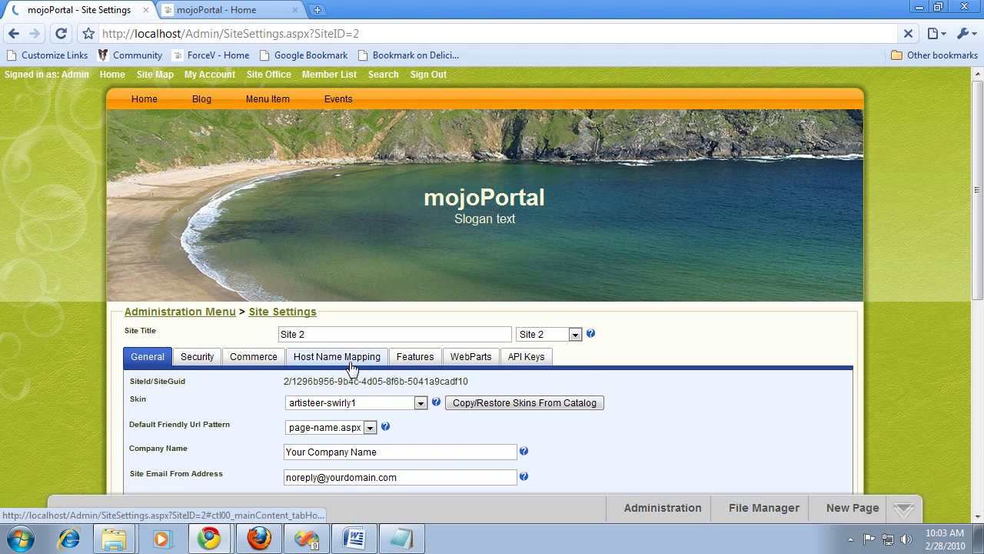
{"action": "left_click", "coordinate": [347, 357]}
{"action": "left_click", "coordinate": [215, 381]}
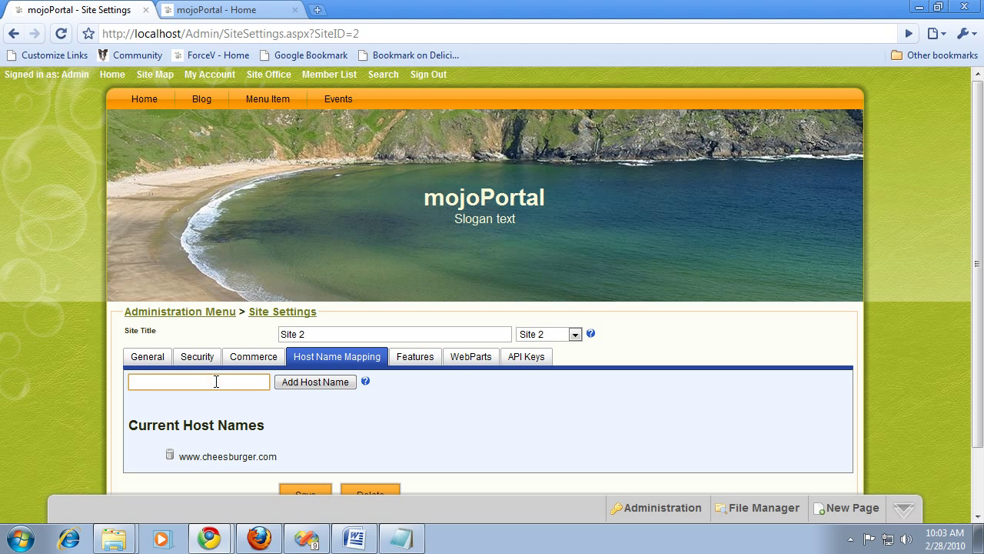
{"action": "type", "text": "www.google.com"}
{"action": "left_click", "coordinate": [324, 382]}
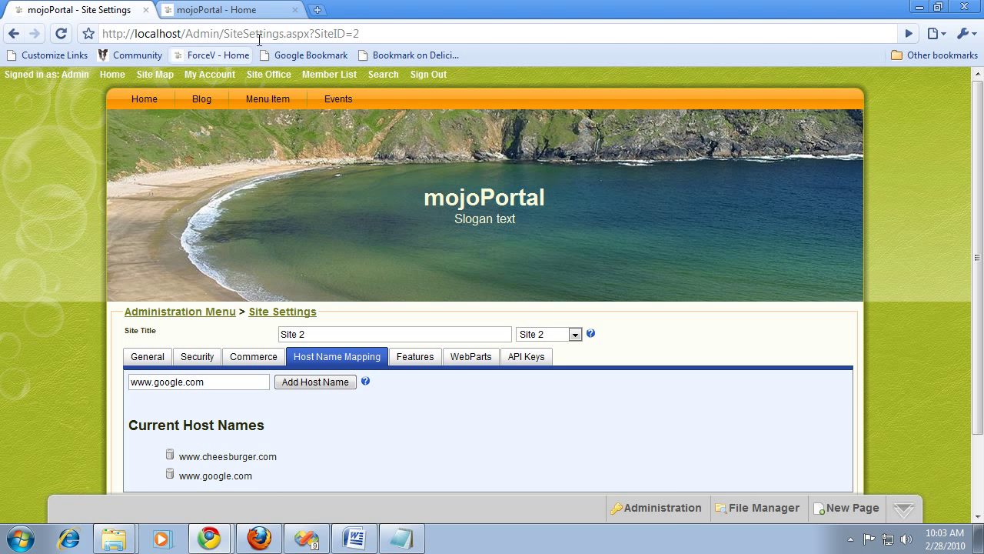
{"action": "left_click", "coordinate": [252, 9]}
{"action": "left_click", "coordinate": [263, 33]}
{"action": "key", "text": "Return"}
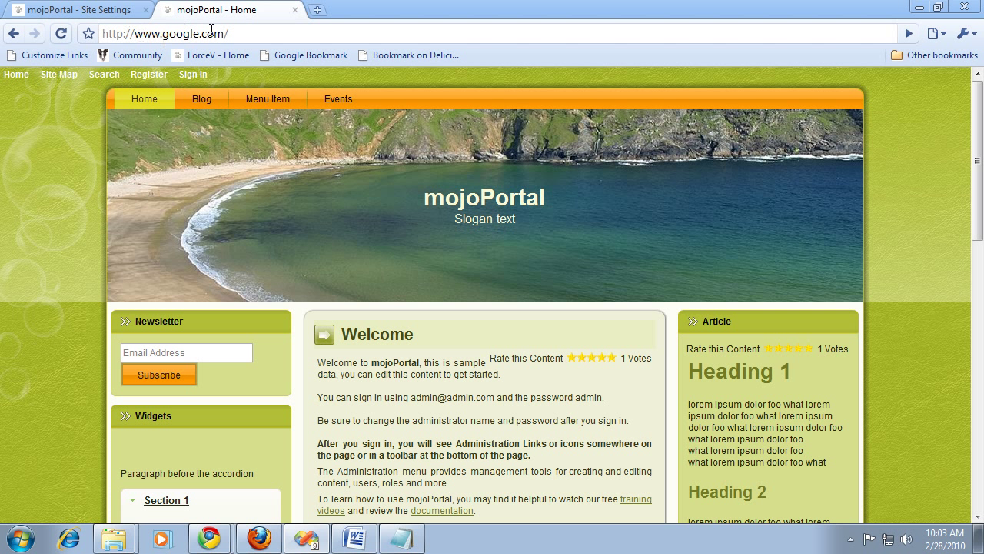
{"action": "left_click", "coordinate": [242, 35]}
{"action": "key", "text": "Return"}
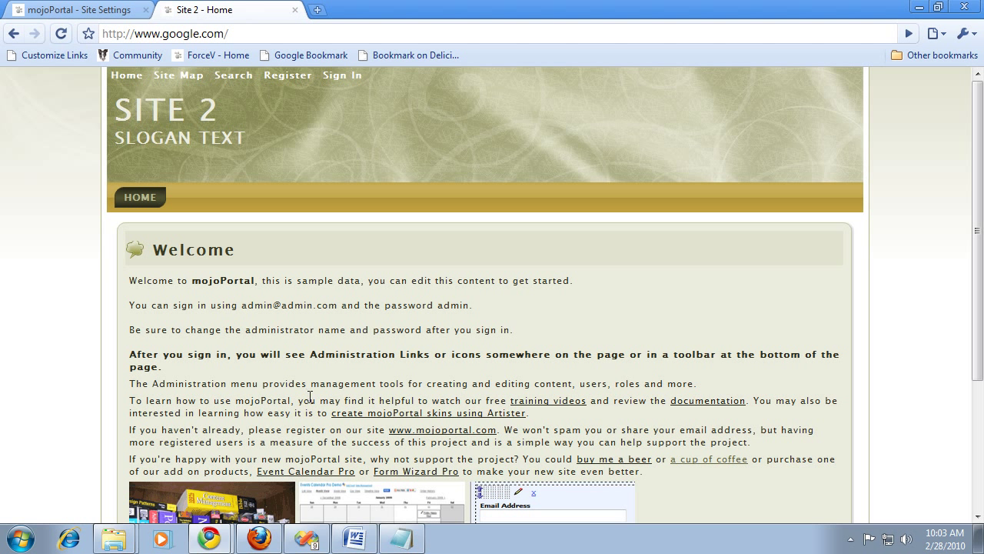
{"action": "left_click", "coordinate": [398, 542]}
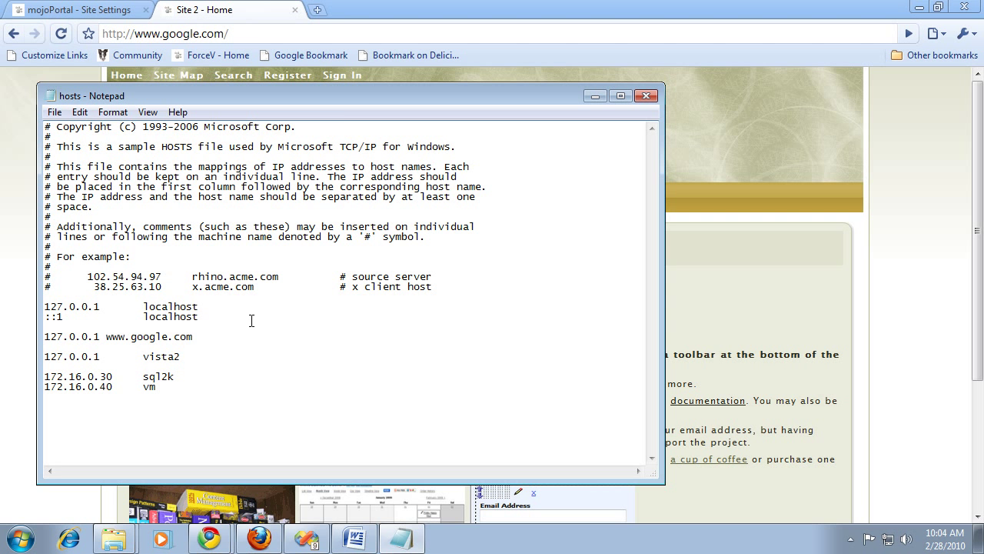
{"action": "left_click", "coordinate": [220, 10]}
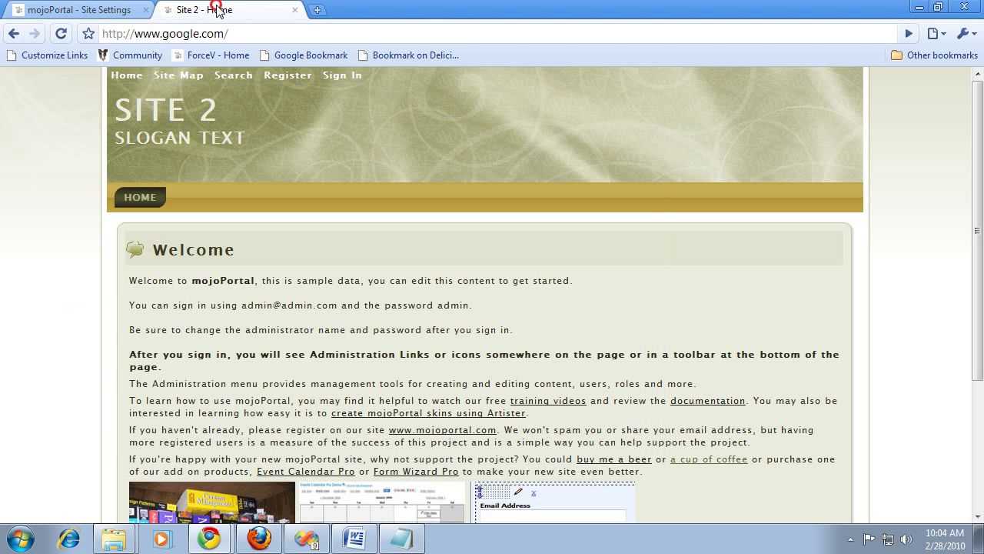
{"action": "left_click", "coordinate": [401, 538]}
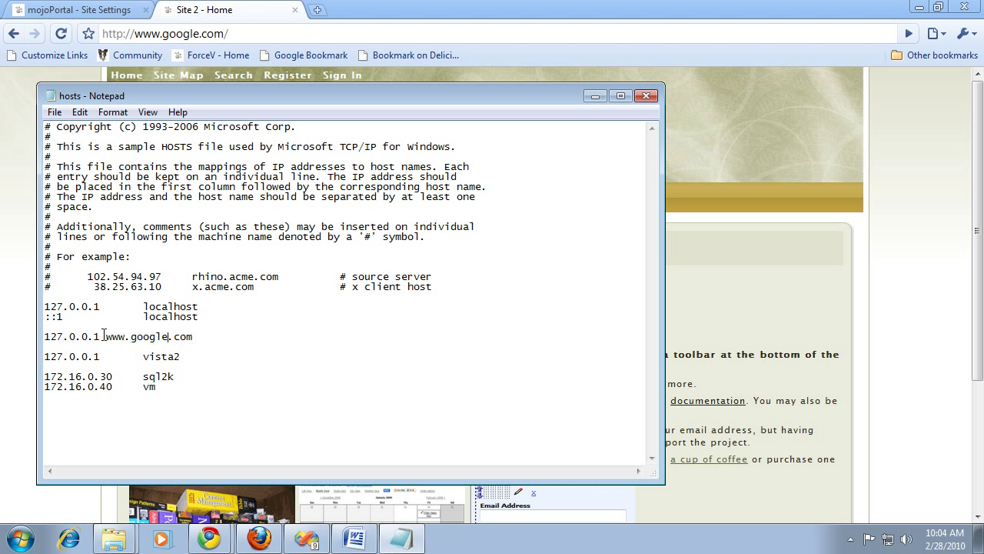
{"action": "left_click", "coordinate": [209, 336], "text": "shift"}
{"action": "key", "text": "Delete"}
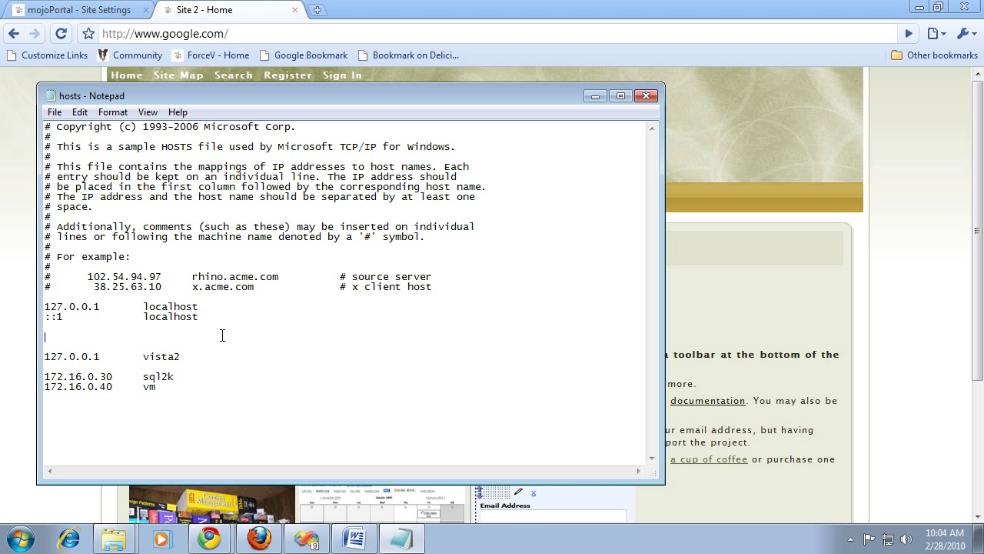
{"action": "left_click", "coordinate": [55, 112]}
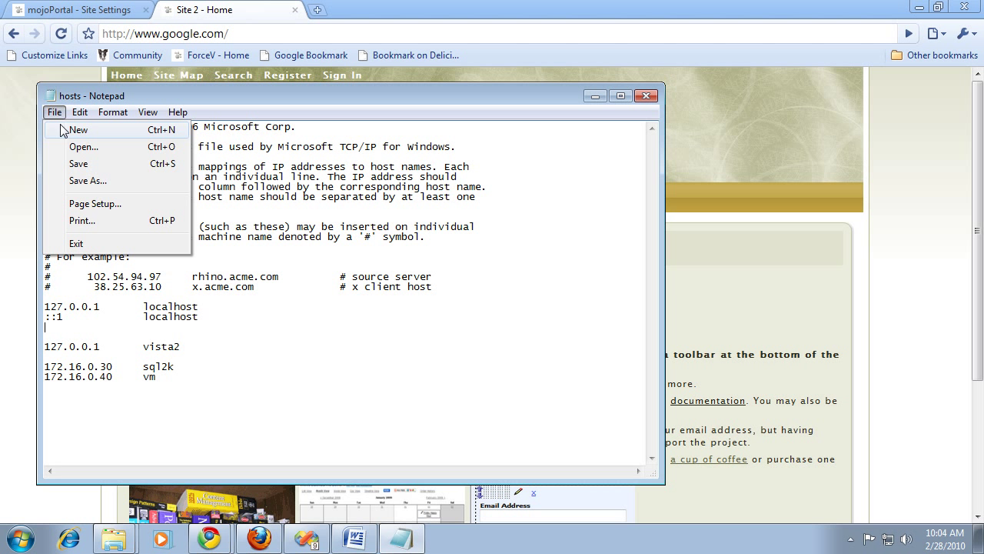
{"action": "left_click", "coordinate": [76, 162]}
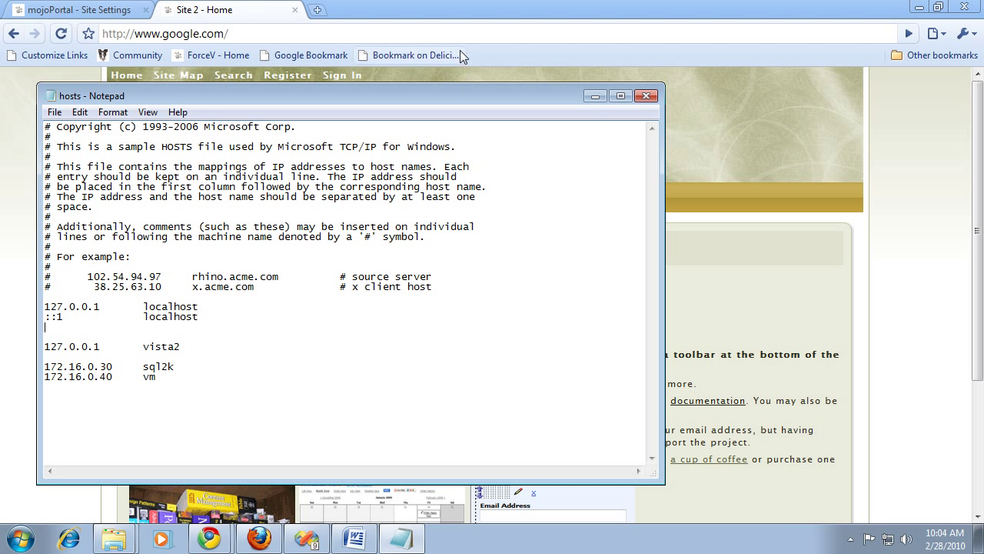
- Return to the browser's mojoPortal Site Settings page and review the host names mapped to Site 2
{"action": "left_click", "coordinate": [237, 10]}
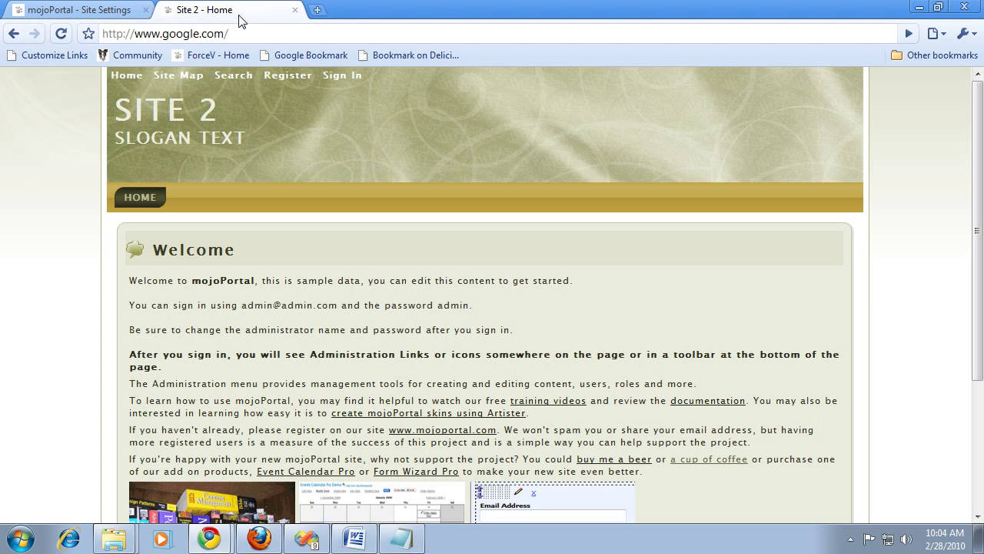
{"action": "left_click", "coordinate": [99, 10]}
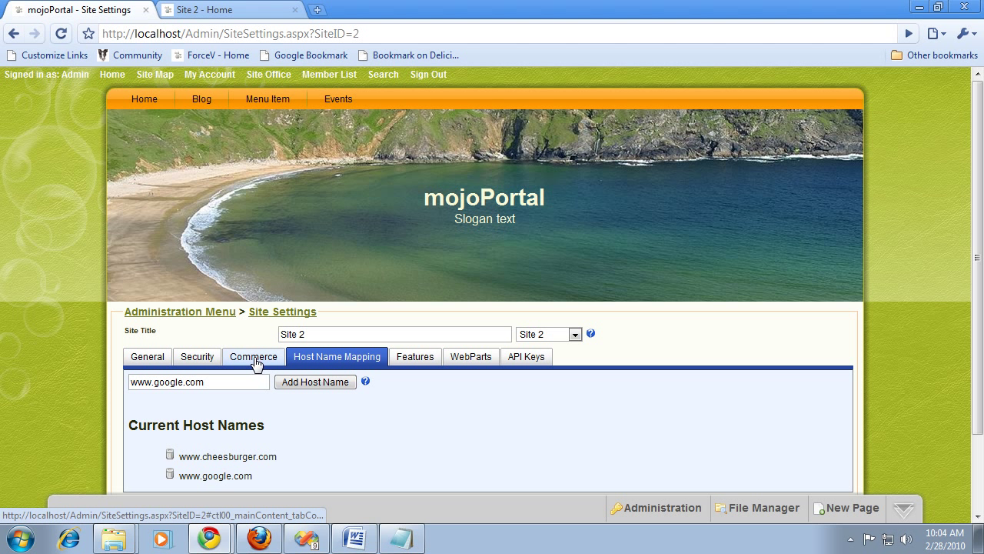
{"action": "scroll", "coordinate": [250, 360], "scroll_direction": "down", "scroll_amount": 3}
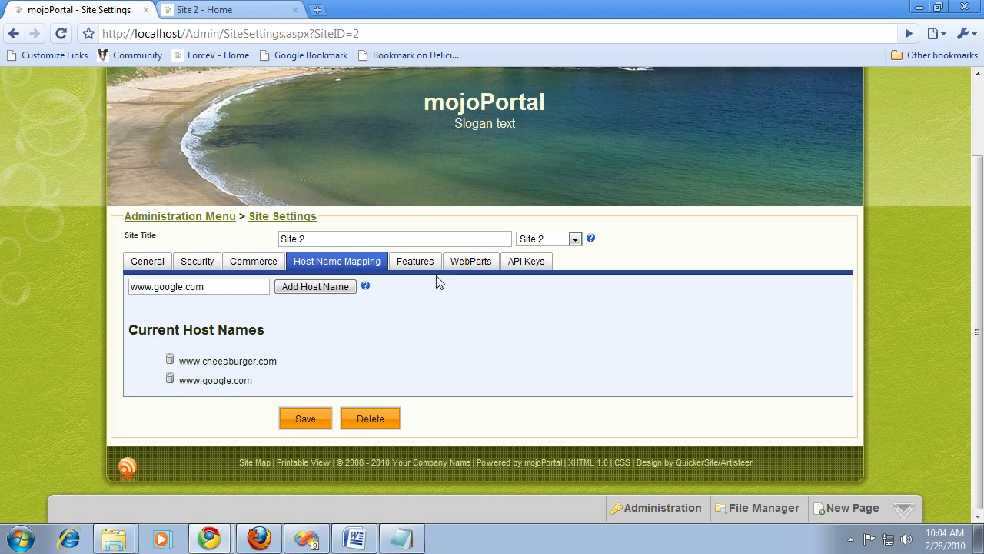
{"action": "scroll", "coordinate": [429, 289], "scroll_direction": "up", "scroll_amount": 3}
{"action": "scroll", "coordinate": [427, 286], "scroll_direction": "up", "scroll_amount": 1}
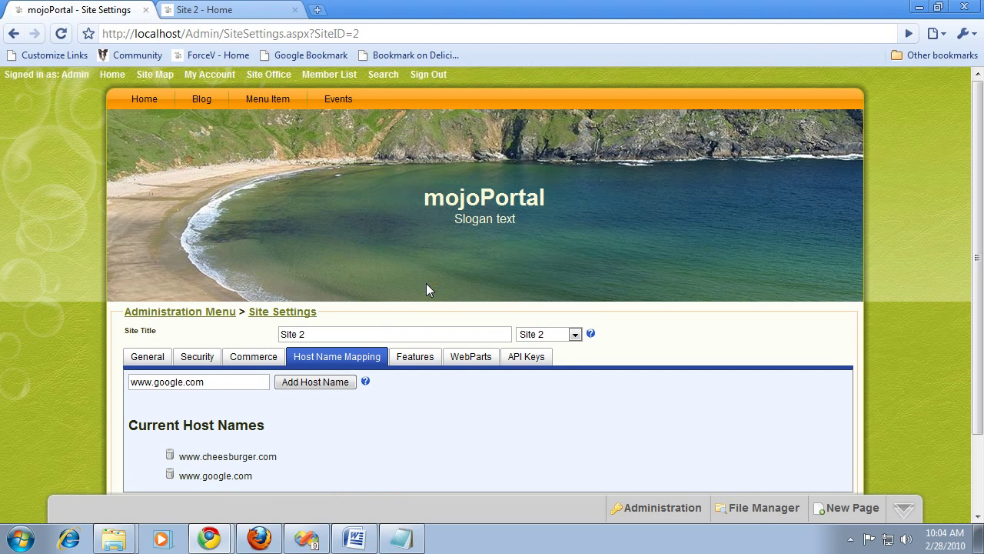